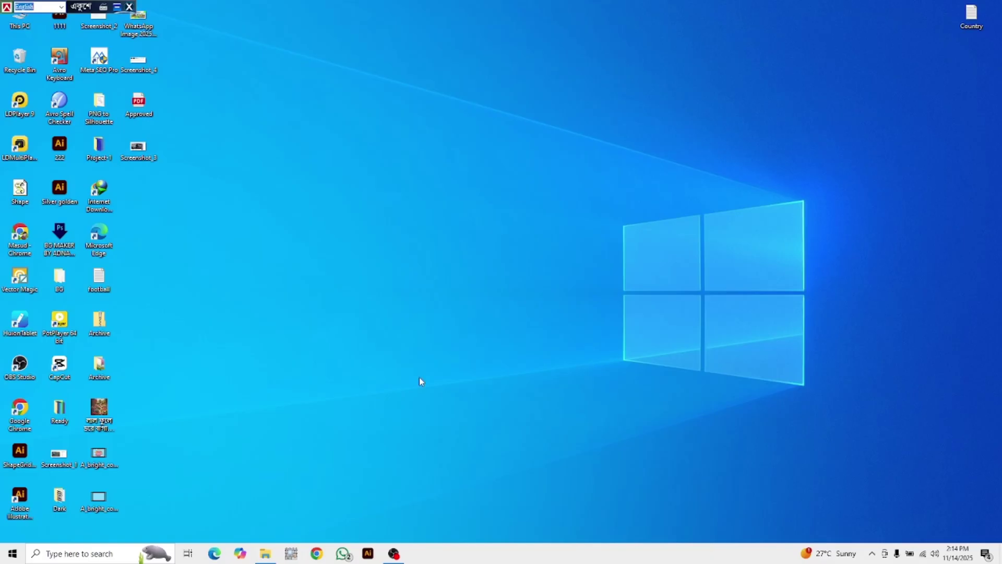
- Open the Electric folder in File Explorer and review its image-conversion batch files, including PNG to Silhouette
click(265, 552)
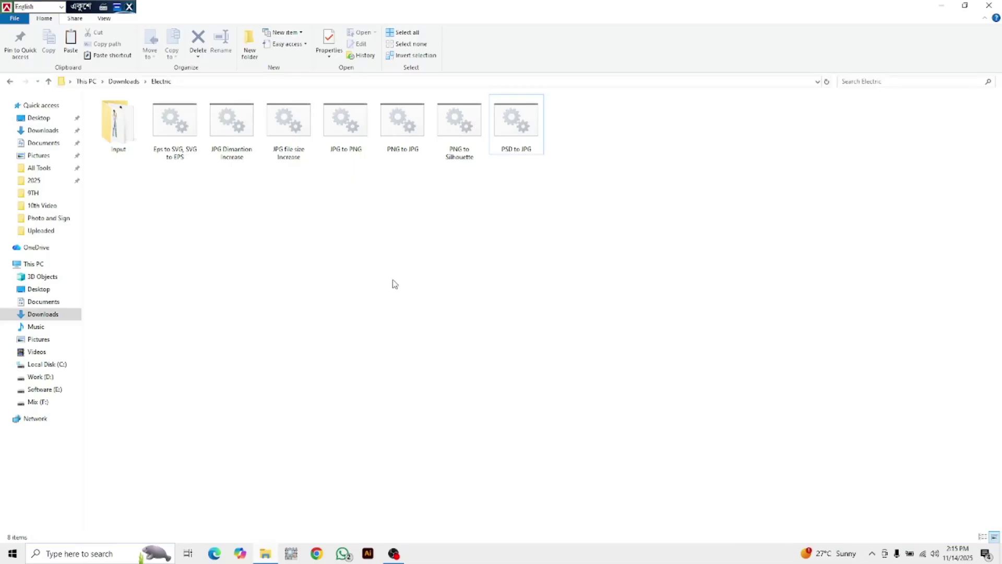
drag(496, 173, 183, 175)
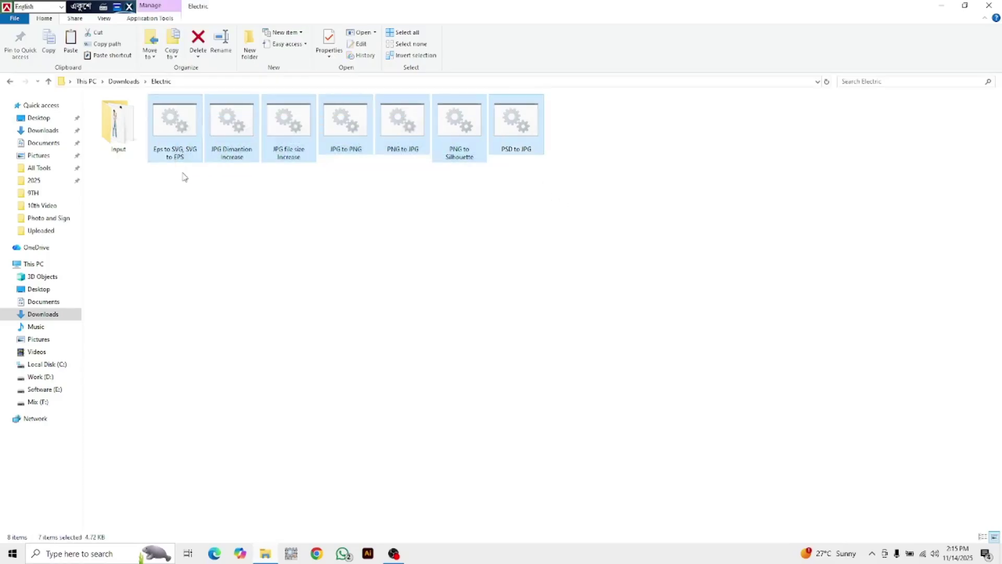
click(180, 191)
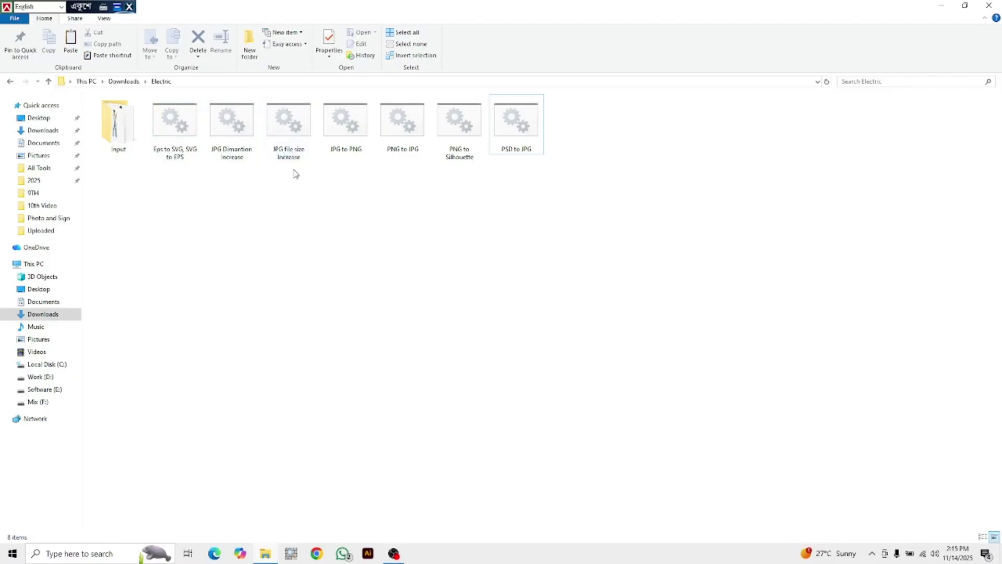
click(342, 155)
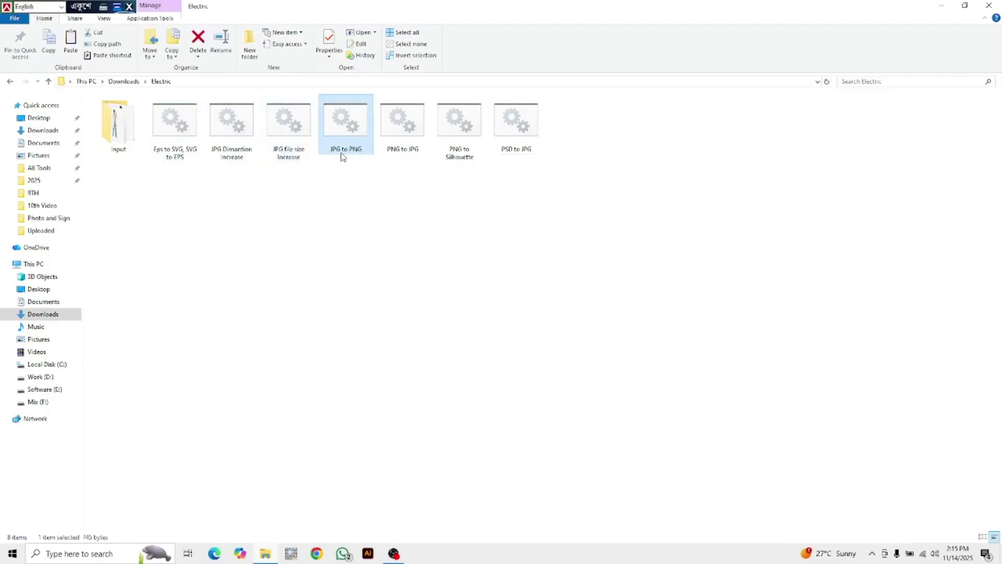
click(395, 154)
click(516, 155)
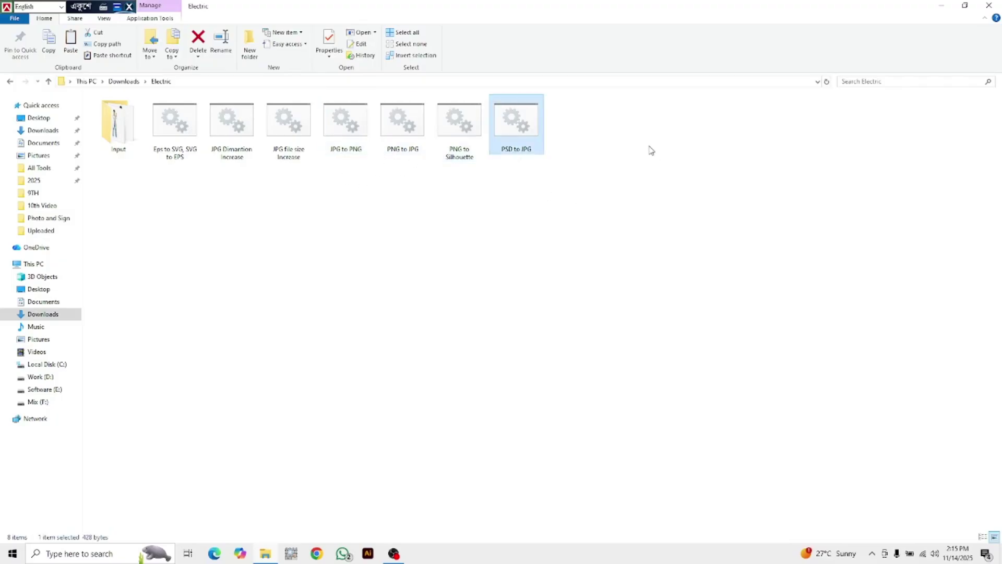
drag(609, 198, 183, 103)
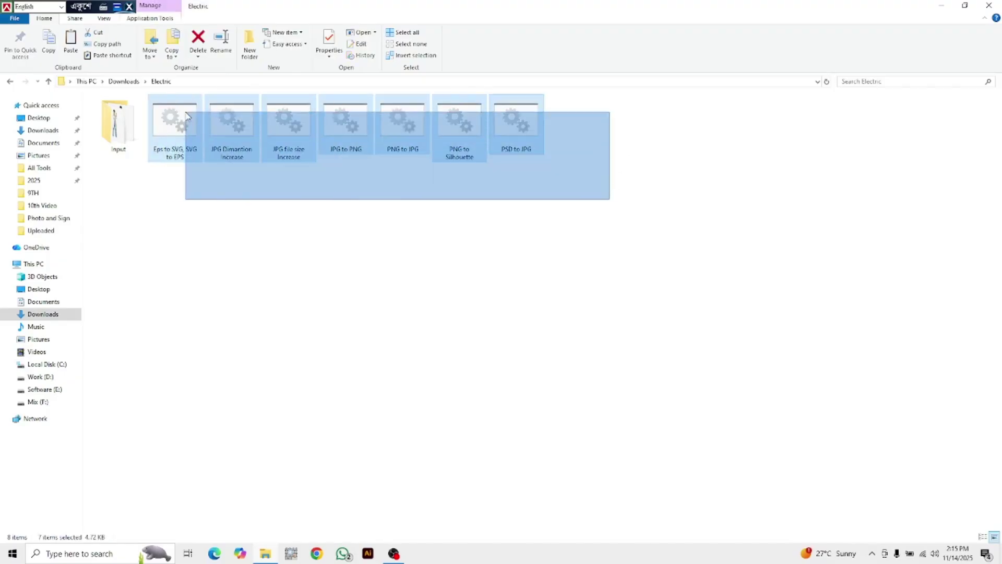
click(290, 247)
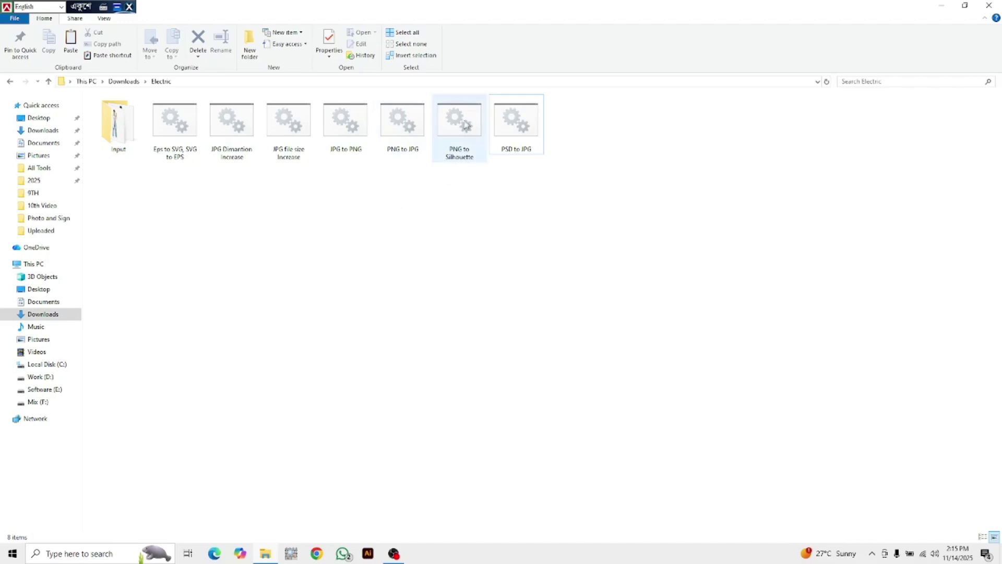
mouse_move(459, 129)
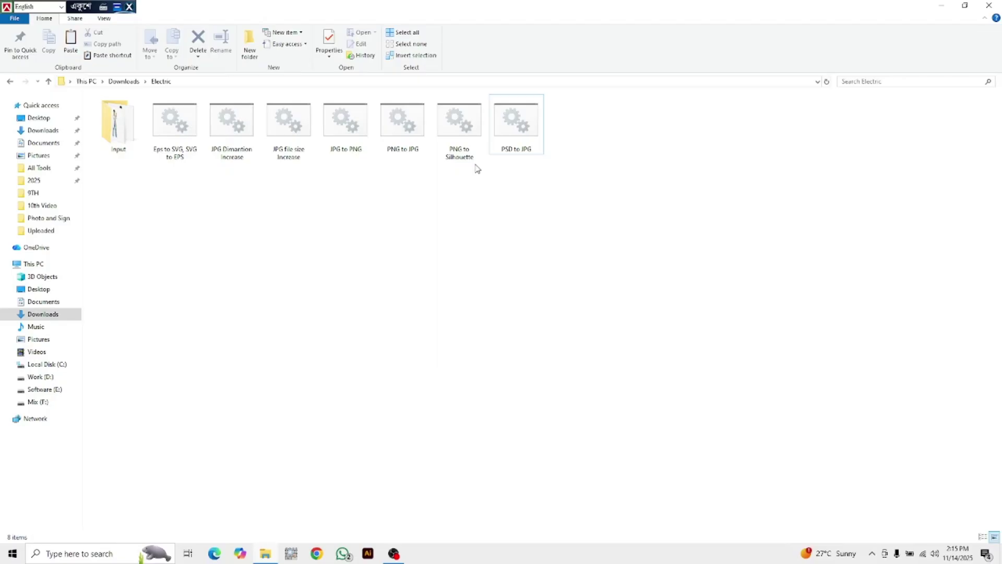
- Browse the source PNG images in the input folder and return to the Electric folder
double_click(116, 157)
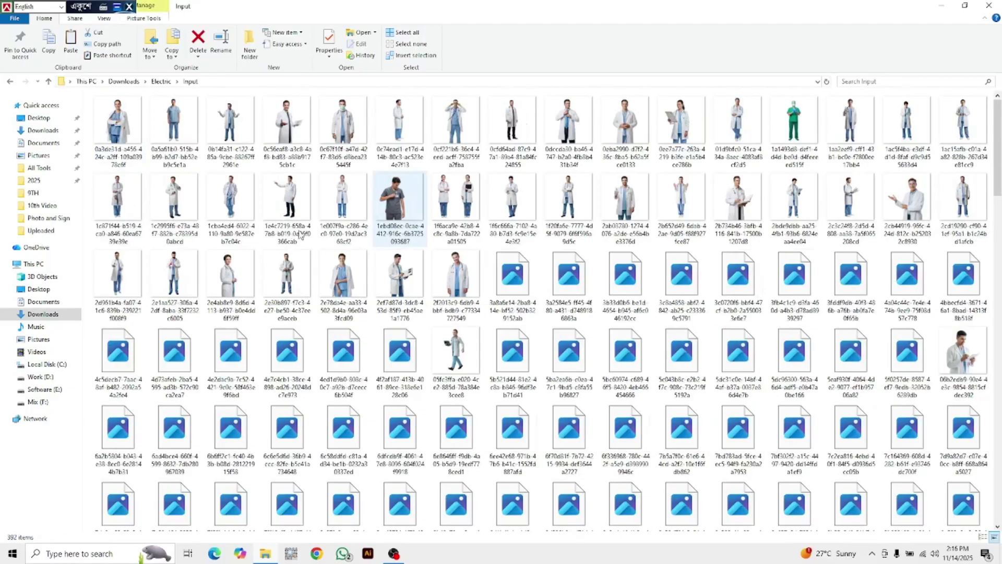
scroll(301, 235, down, 10)
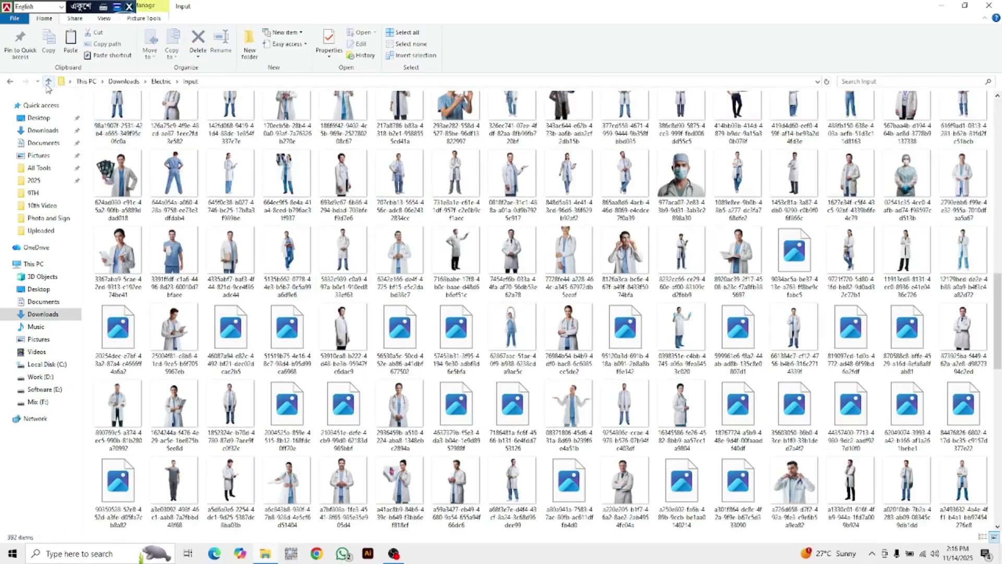
click(48, 81)
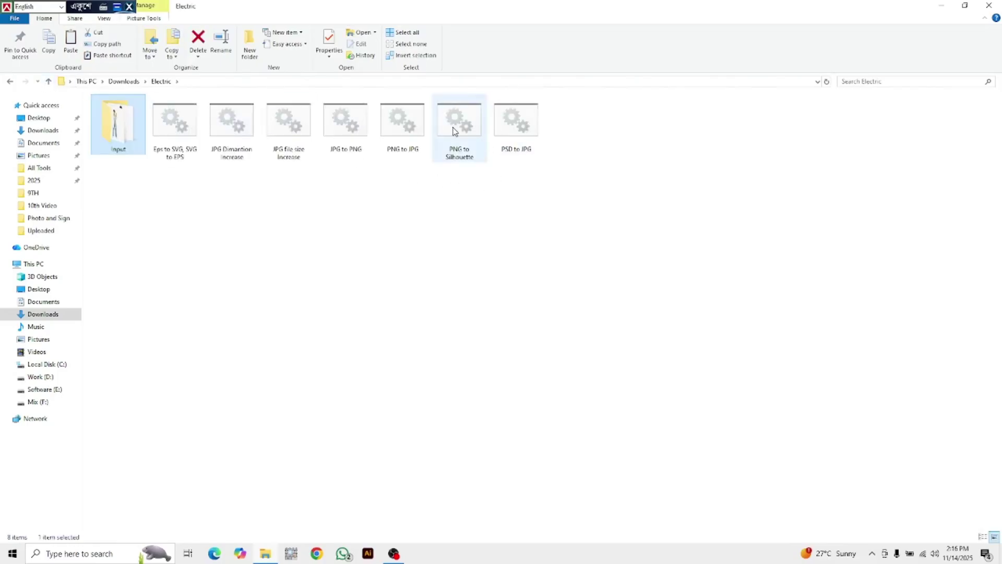
- Run the PNG to Silhouette batch file, move its console window aside, and open the generated output folder
double_click(453, 128)
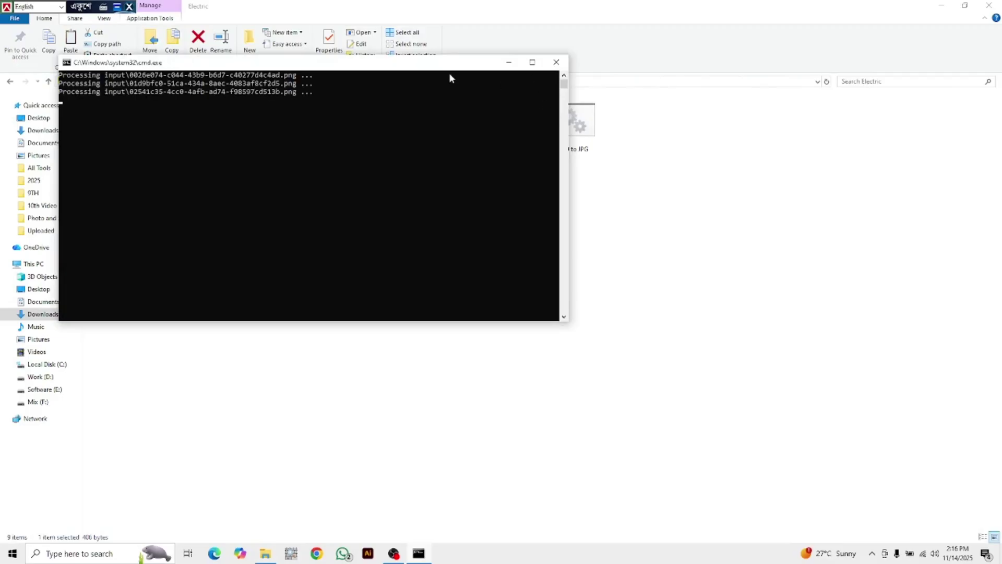
drag(443, 67, 763, 146)
double_click(178, 132)
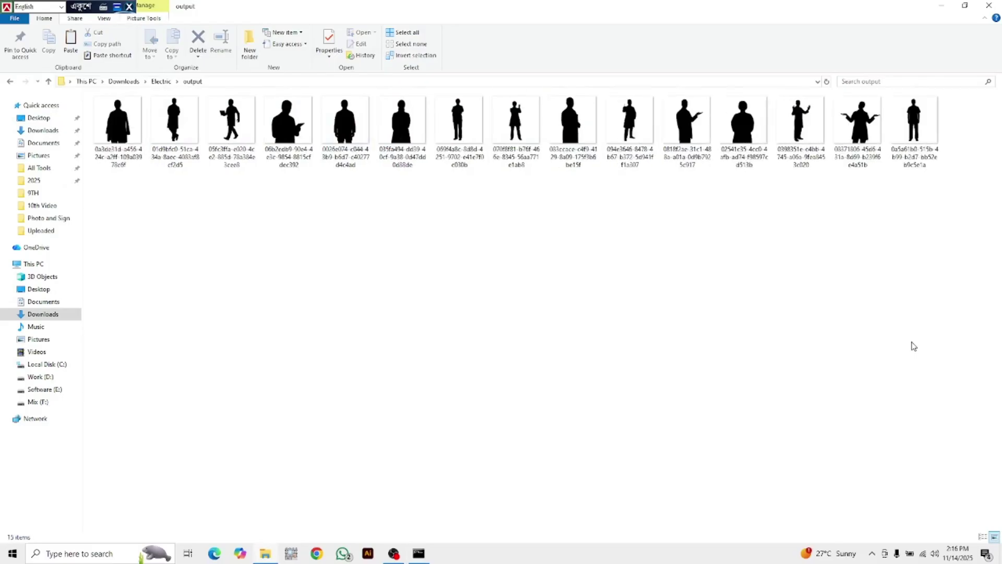
- View one of the generated silhouette PNGs in a maximized image viewer and close it
click(353, 124)
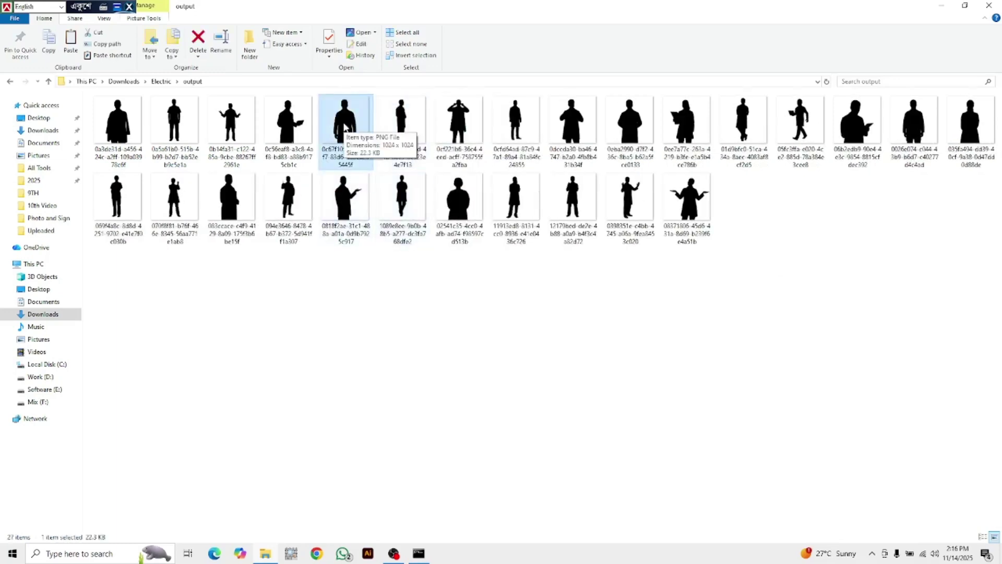
double_click(343, 121)
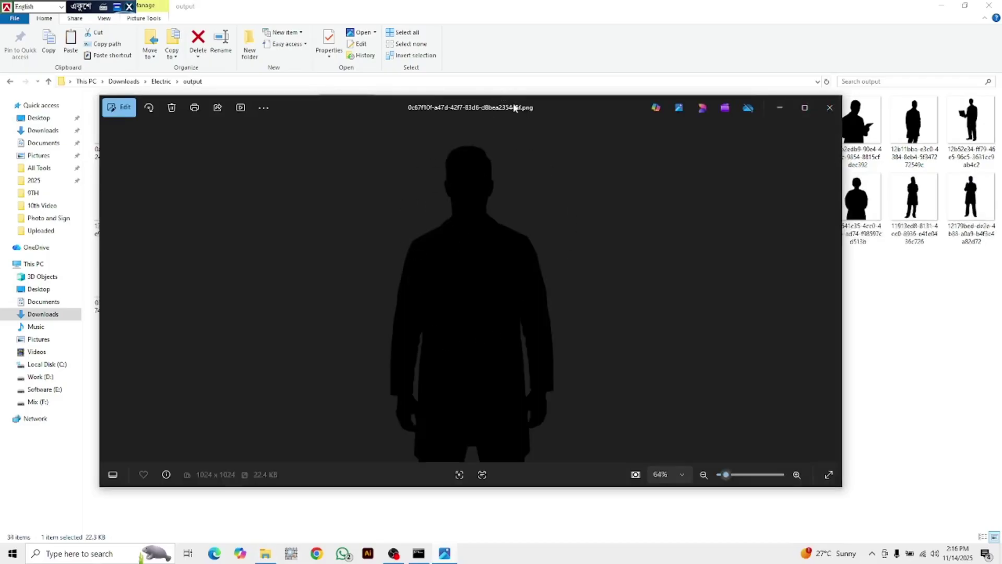
click(804, 108)
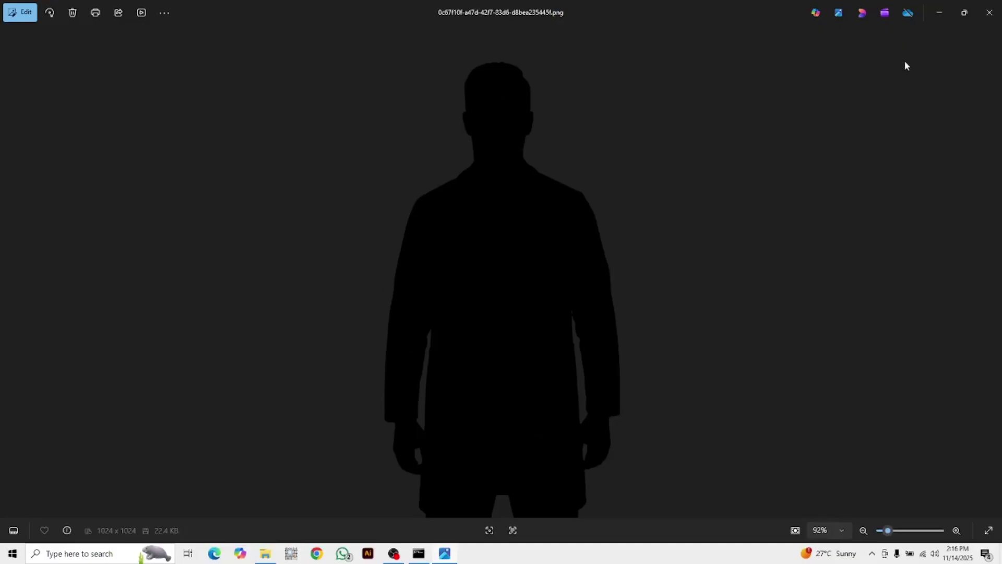
click(989, 13)
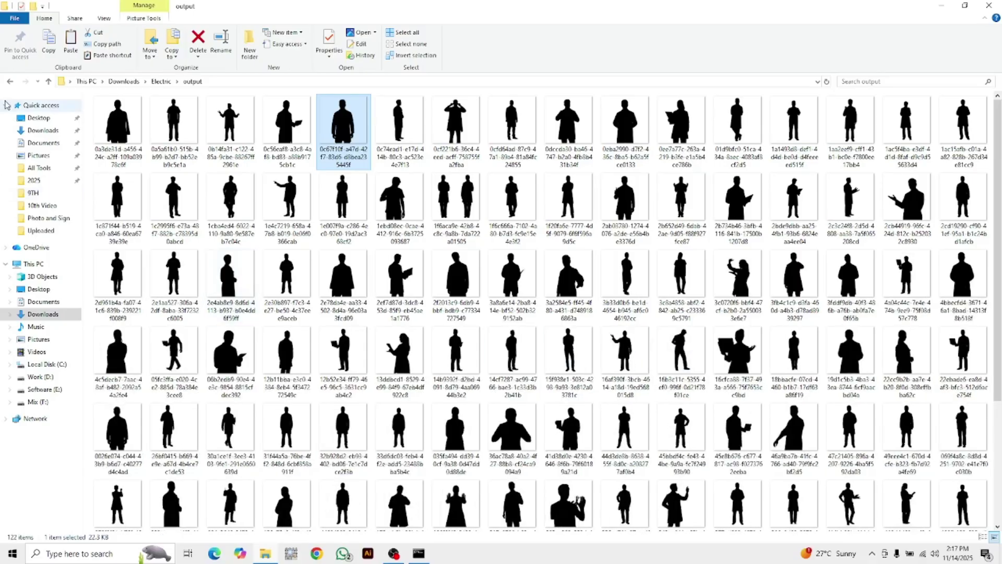
- Check the number of source images in the input folder and reopen the output folder
click(48, 81)
double_click(112, 124)
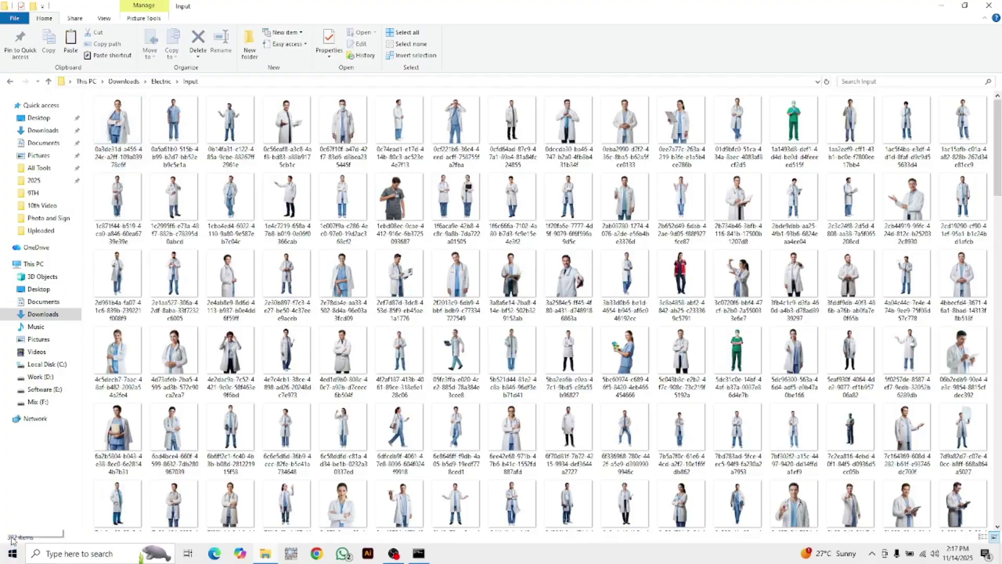
click(48, 81)
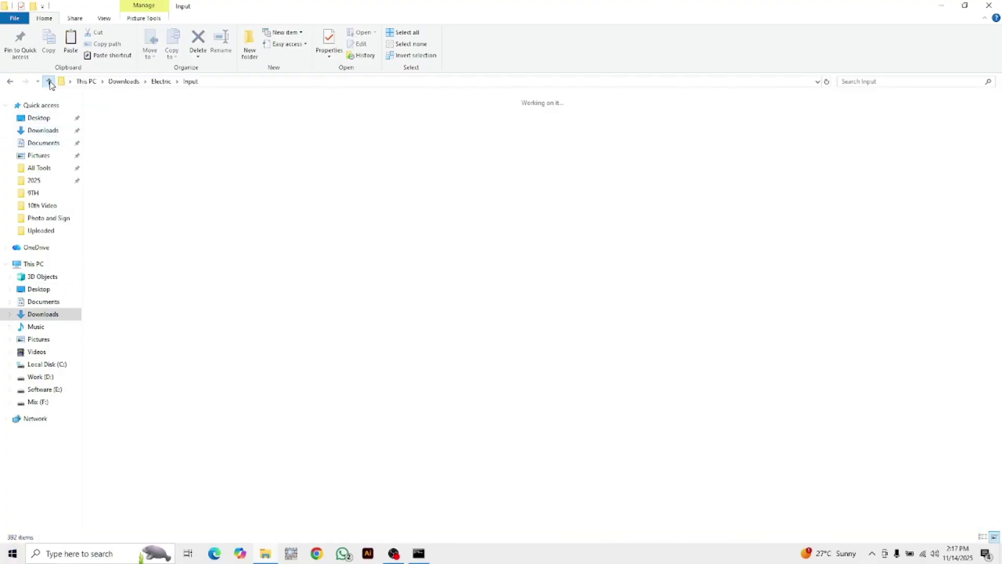
double_click(192, 138)
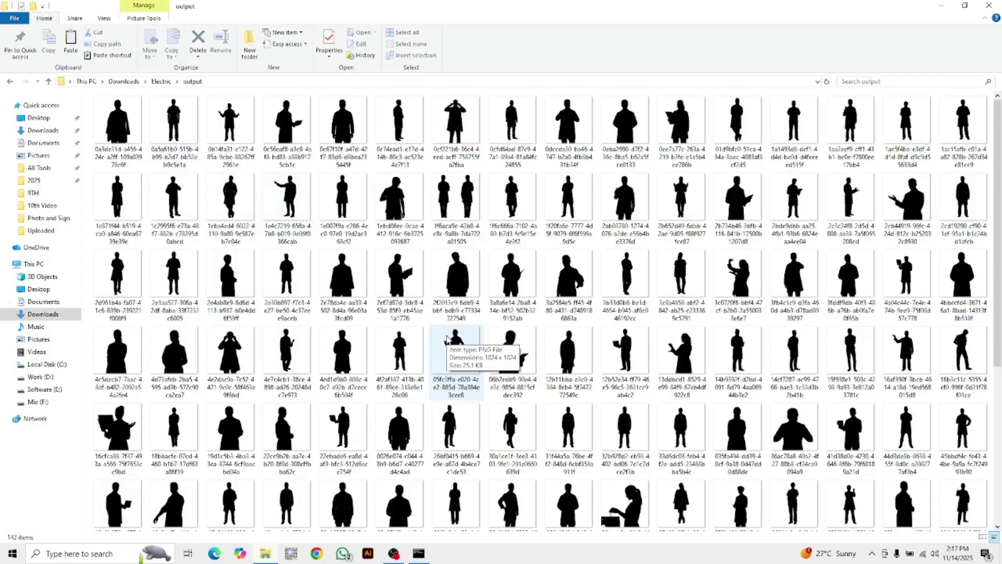
- Monitor the conversion progress by looking through the silhouettes in the output folder
scroll(470, 345, down, 5)
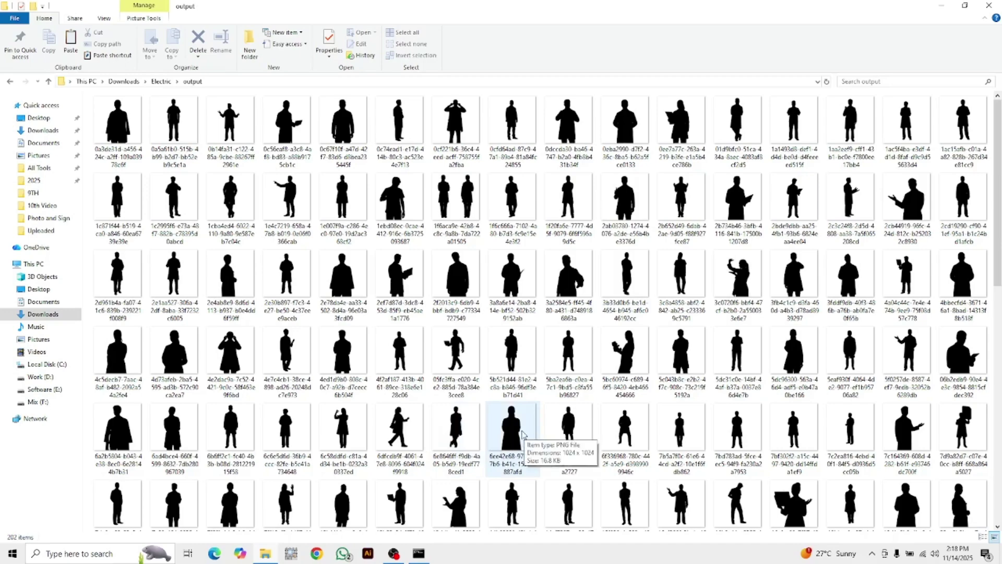
scroll(486, 442, down, 5)
scroll(481, 446, down, 2)
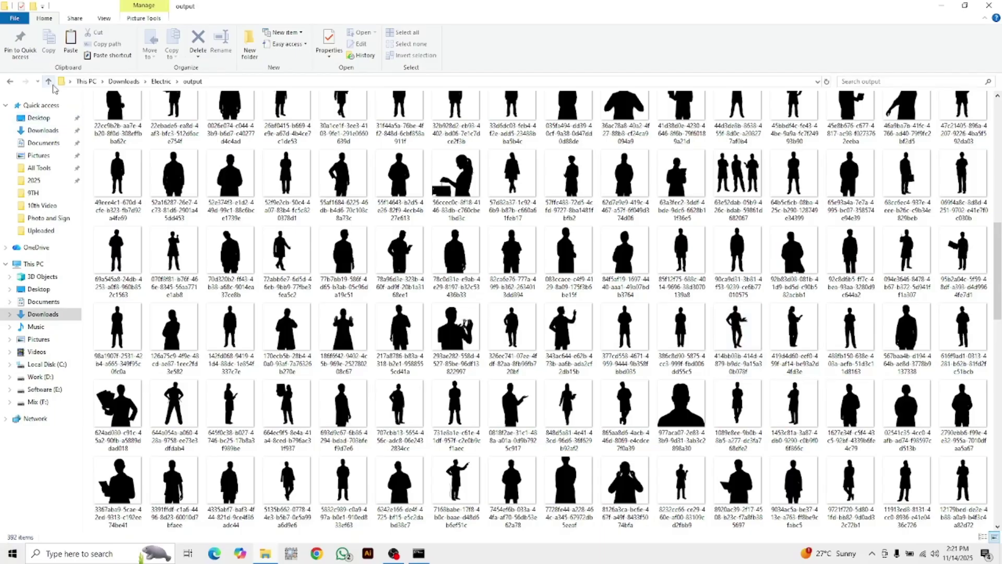
scroll(476, 405, up, 5)
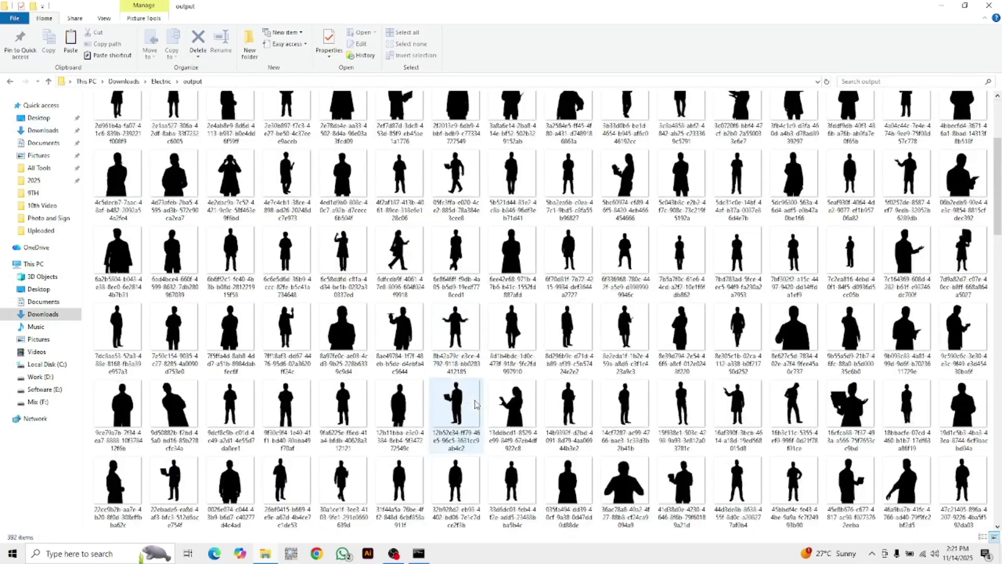
scroll(476, 404, up, 3)
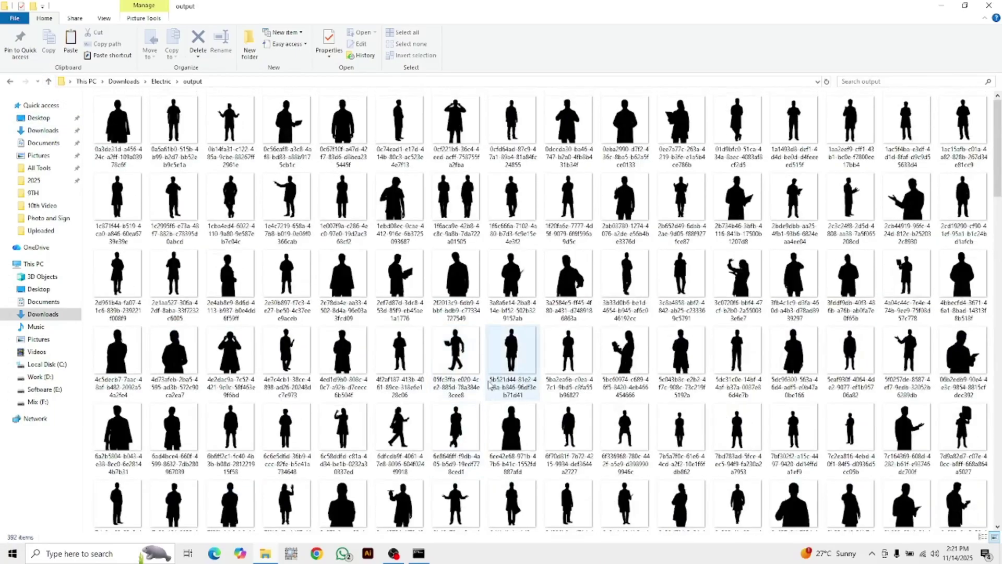
- Compare the item counts and images of the input and output folders, ending in the Electric folder
click(49, 81)
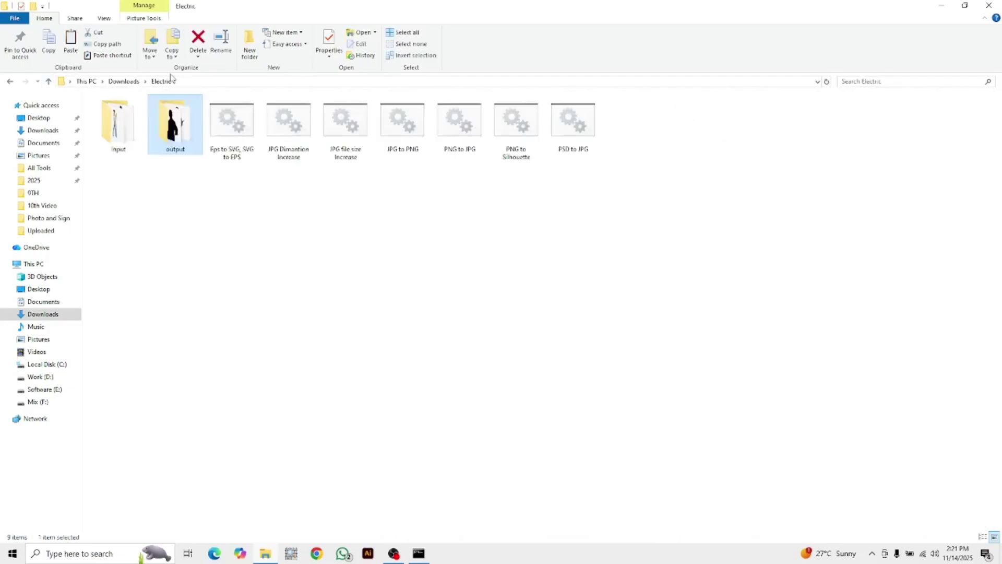
double_click(112, 139)
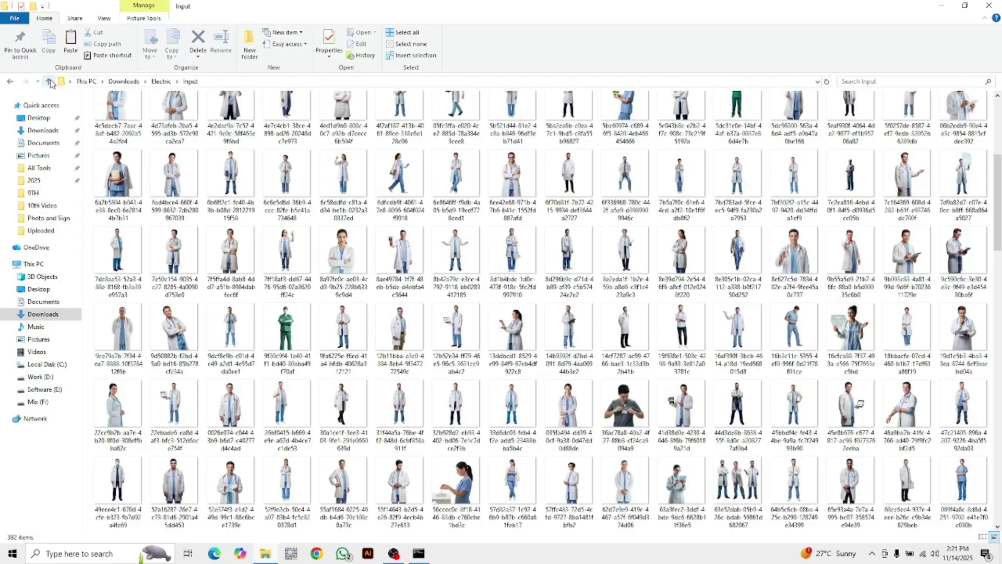
click(49, 81)
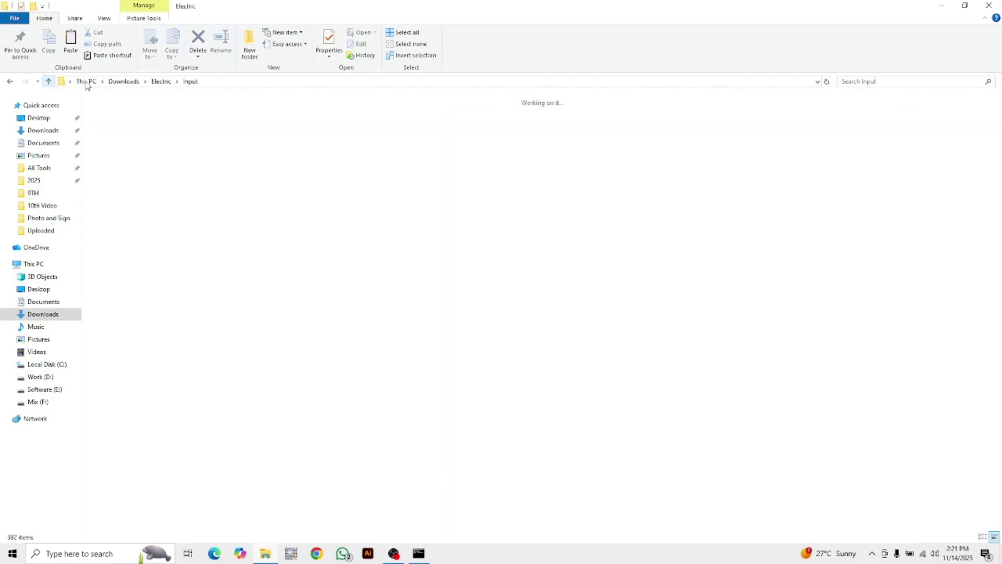
double_click(163, 127)
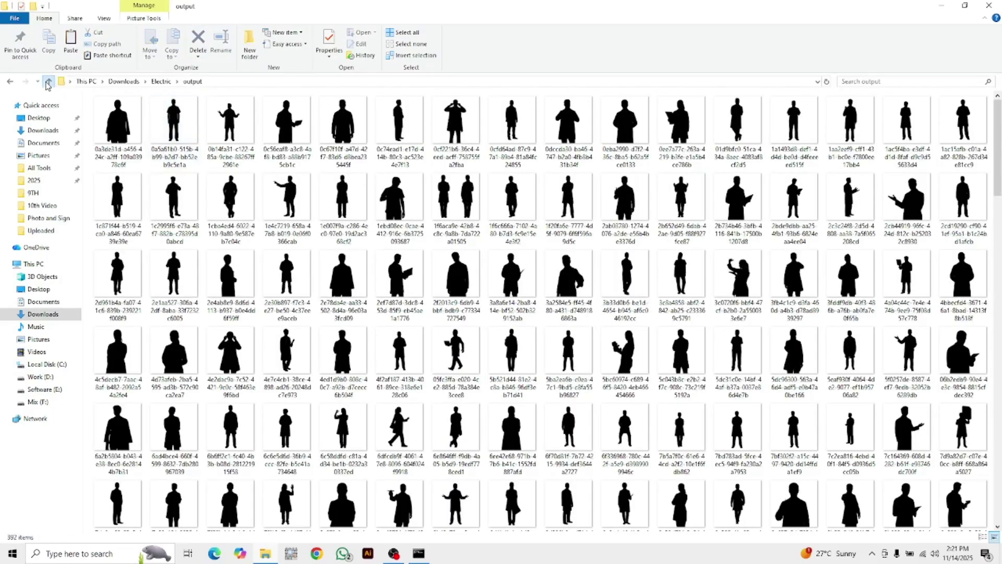
click(48, 82)
- Check the batch console for completion of the silhouette conversion and close it
click(418, 553)
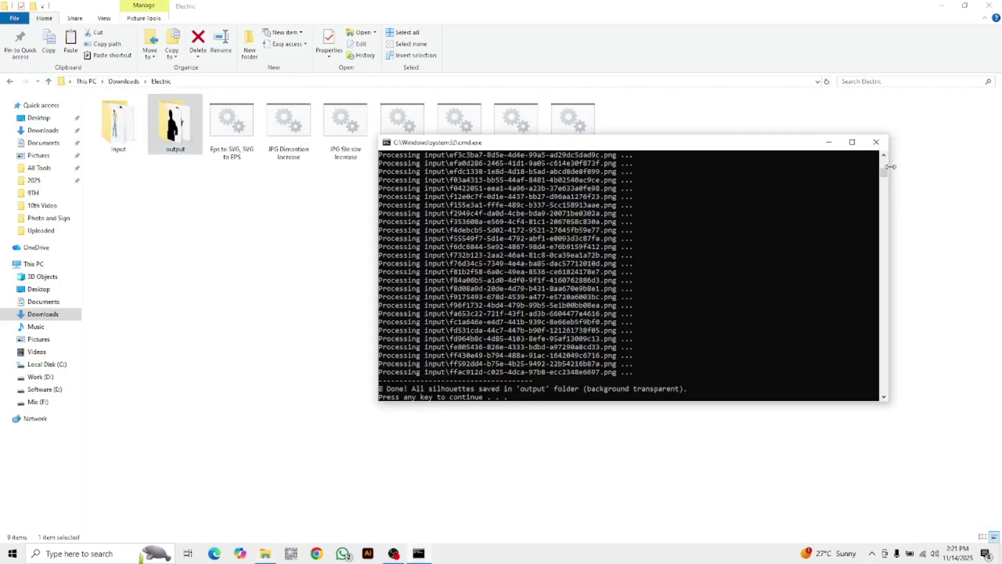
click(876, 142)
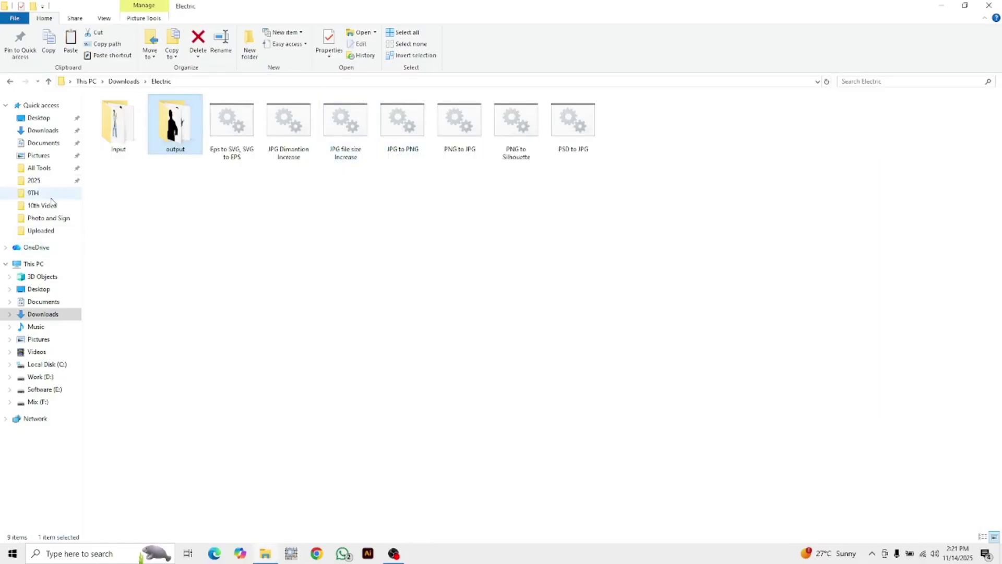
click(181, 208)
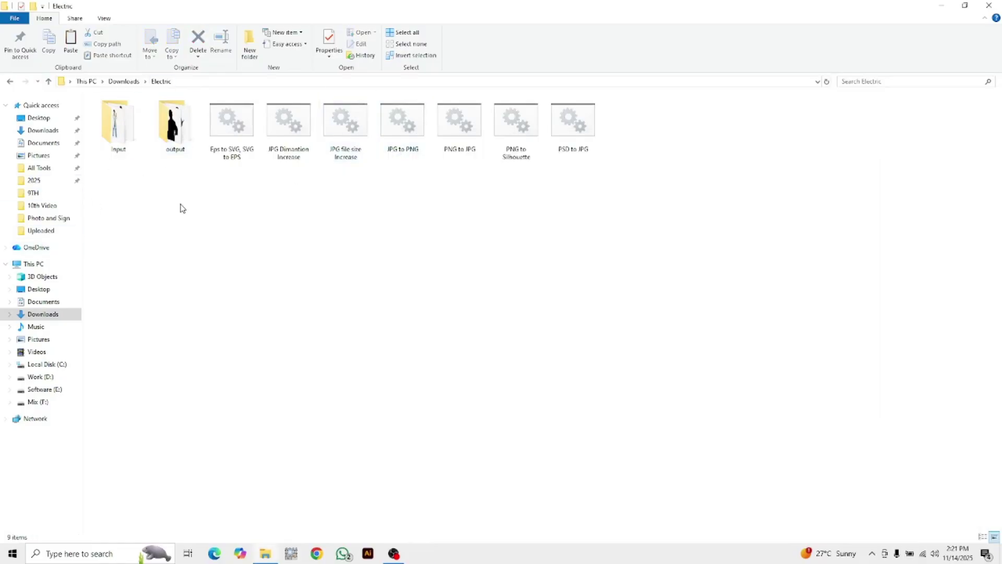
- Review the finished silhouettes in the output folder and go back to the Electric folder
double_click(185, 146)
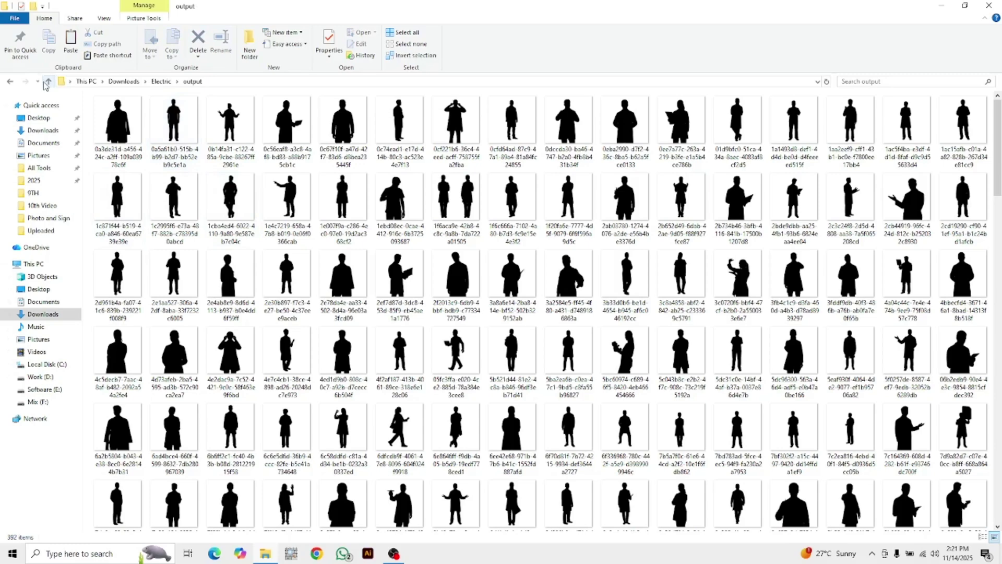
click(46, 82)
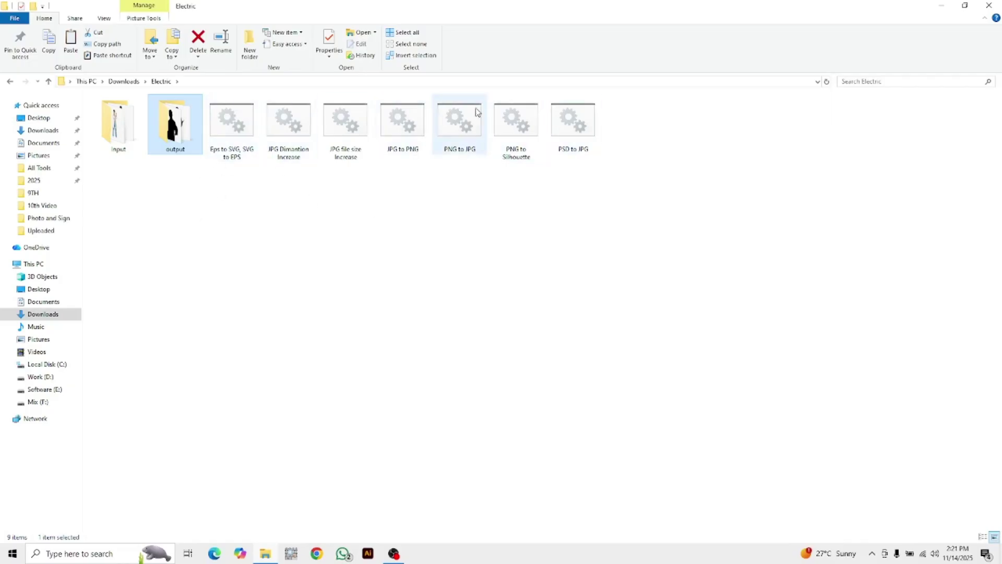
click(342, 169)
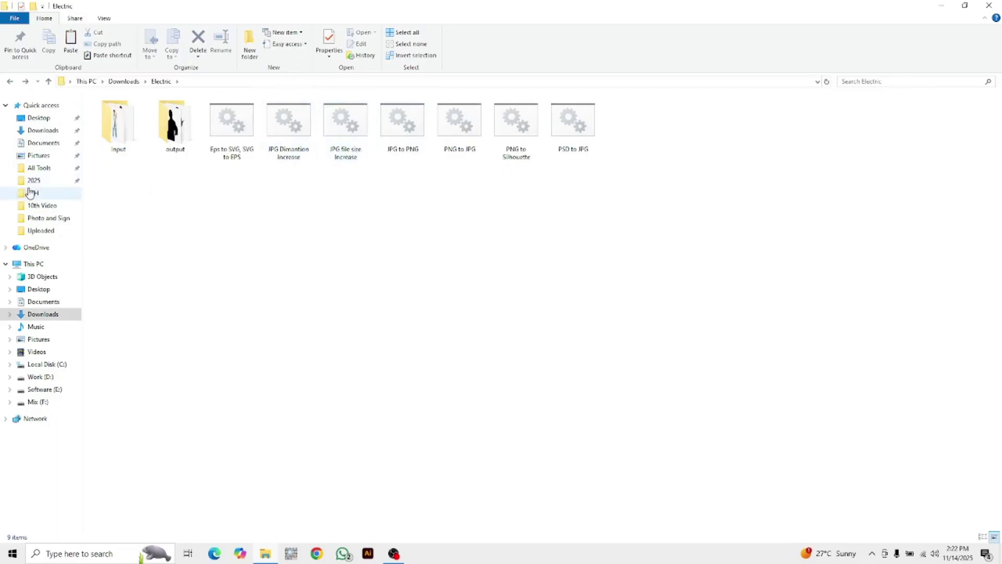
- Open the Doctor folder in Downloads and select its first row of images
click(54, 132)
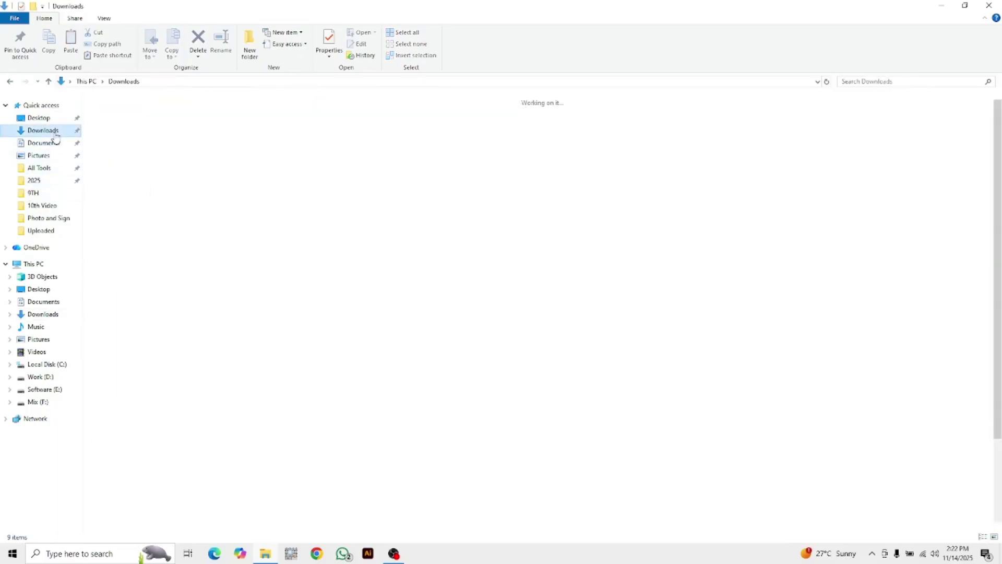
scroll(465, 293, down, 1)
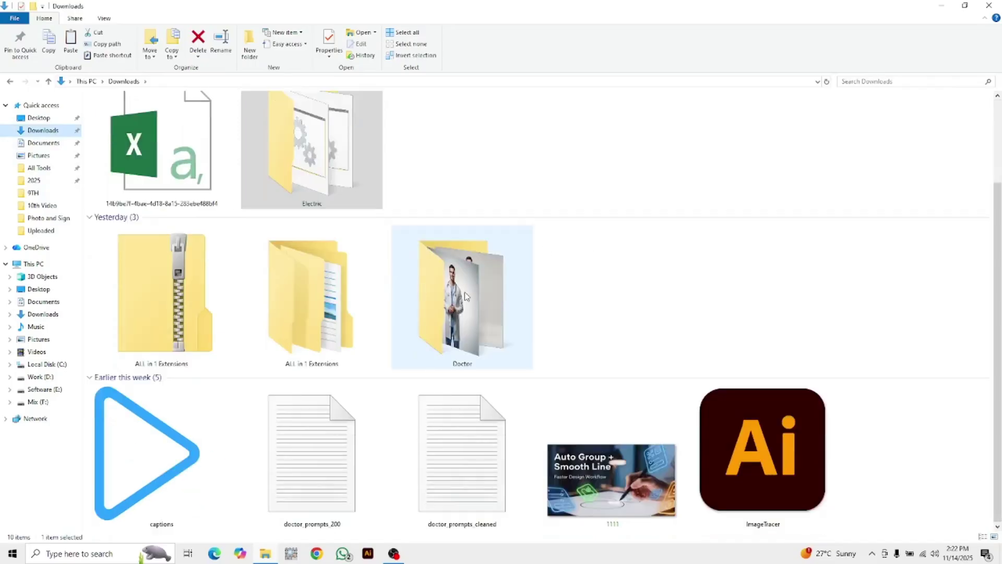
double_click(465, 293)
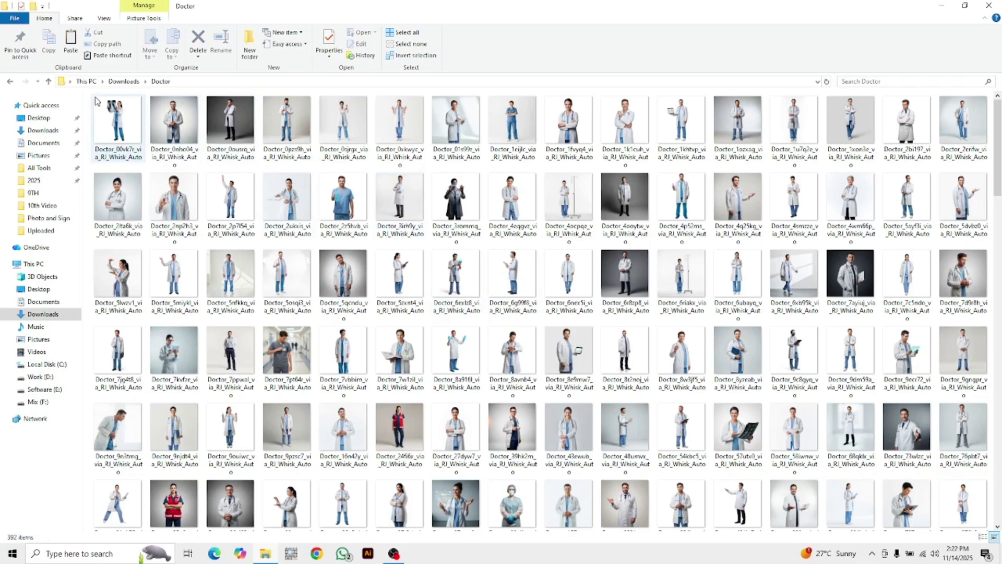
drag(102, 110, 994, 131)
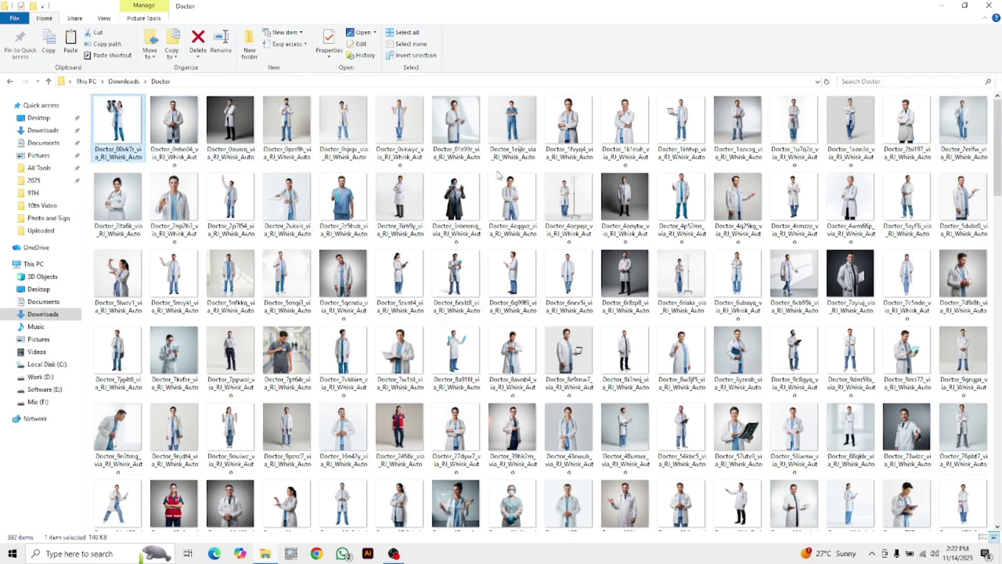
drag(90, 111, 969, 127)
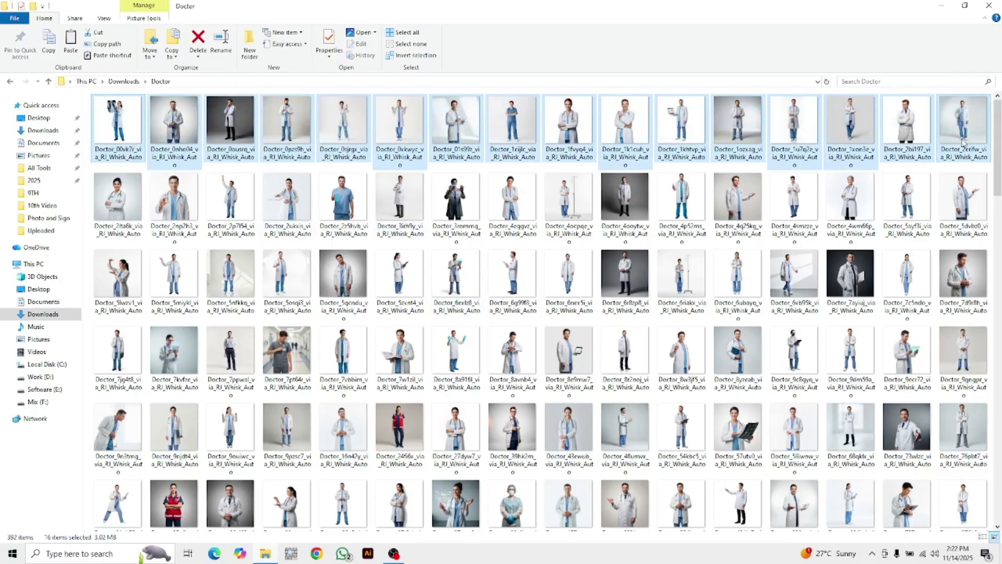
- Show the Doctor folder in Details view and sort its files by size, largest first
right_click(88, 107)
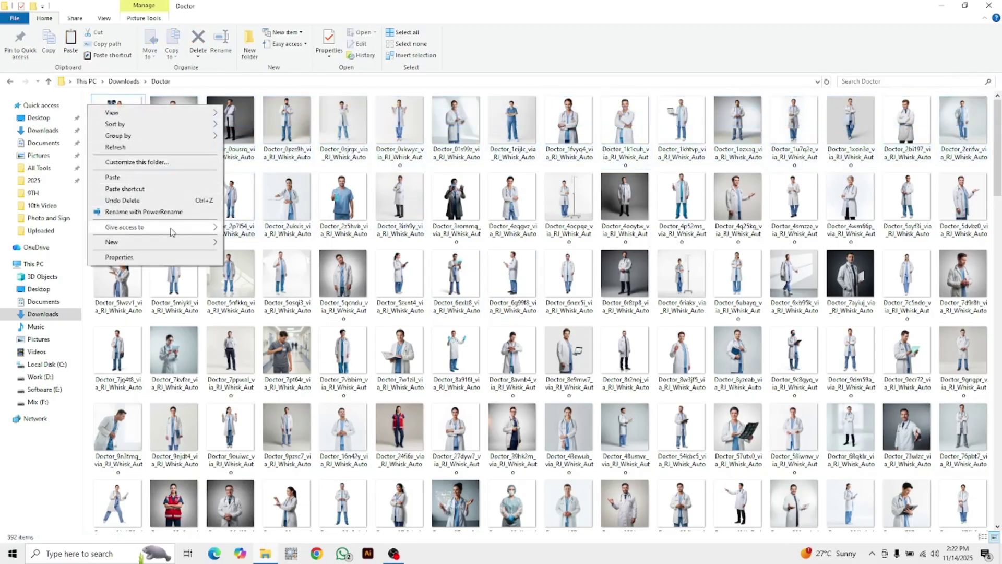
mouse_move(180, 113)
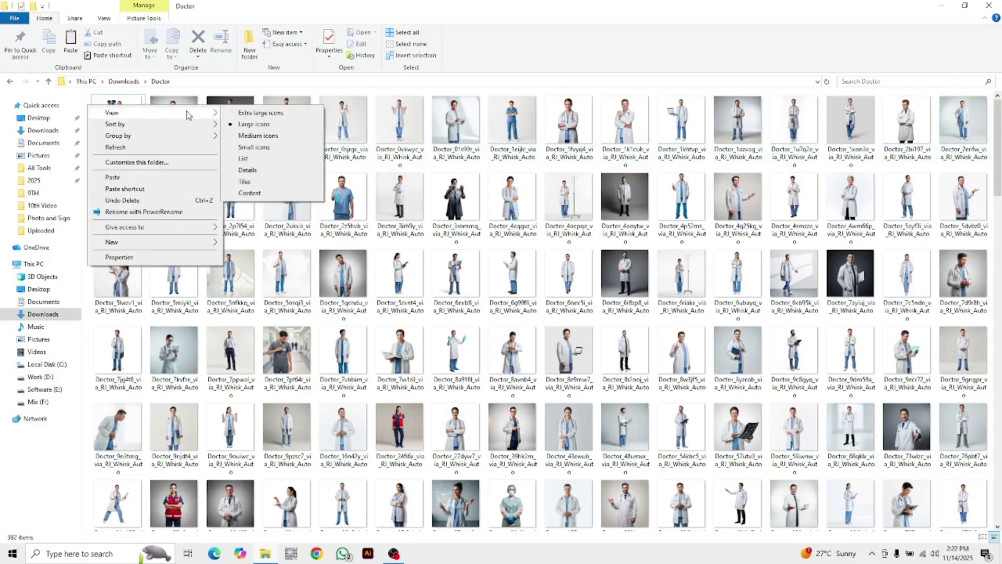
click(267, 174)
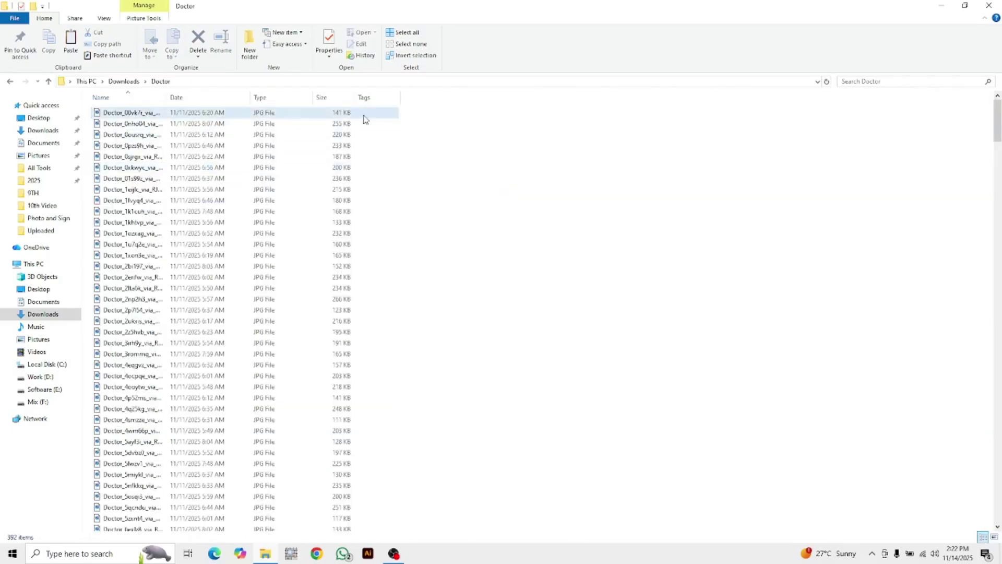
click(326, 99)
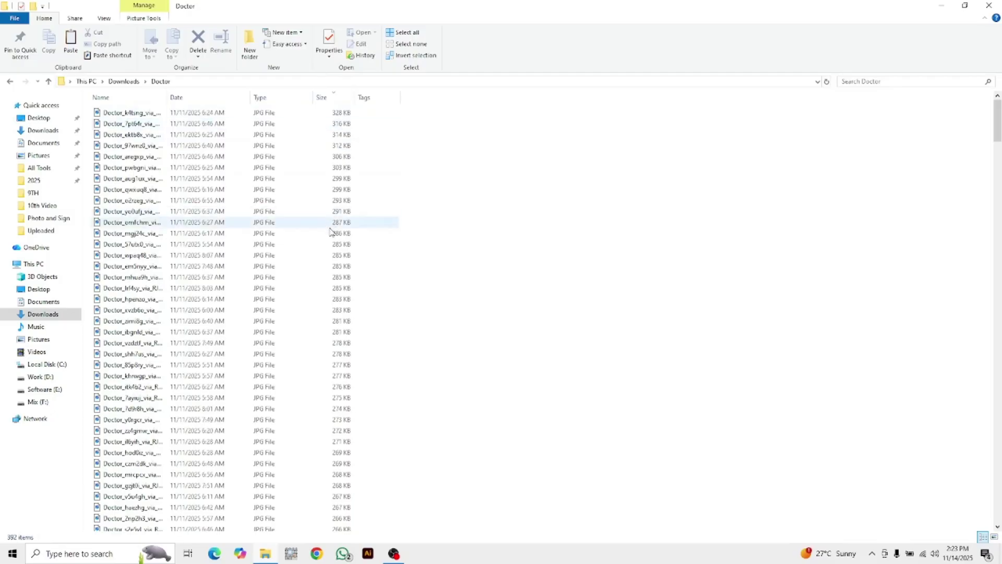
- Examine the file sizes of the Doctor images from the largest to the smallest
scroll(337, 230, down, 20)
scroll(337, 234, down, 20)
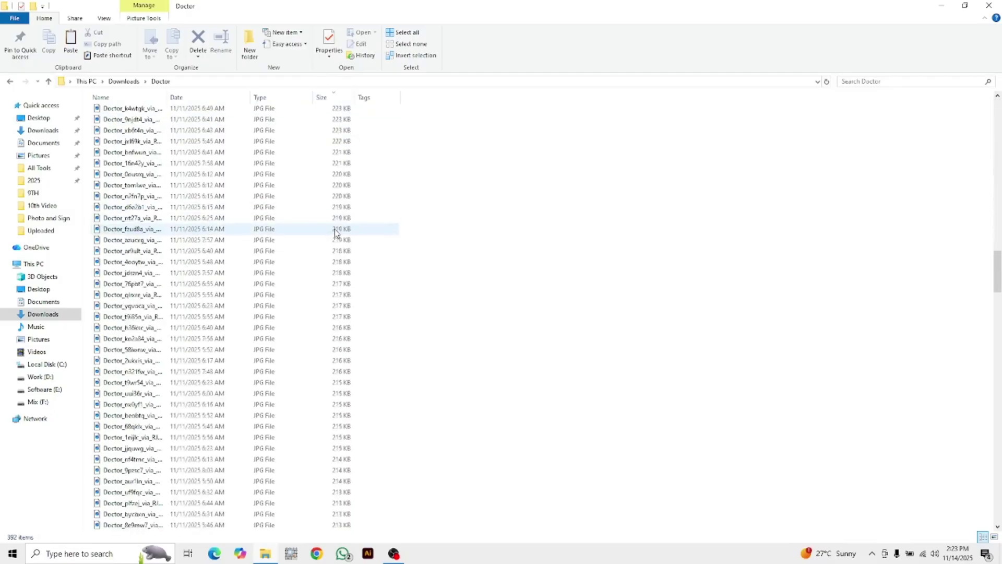
drag(997, 251, 997, 488)
scroll(326, 383, up, 20)
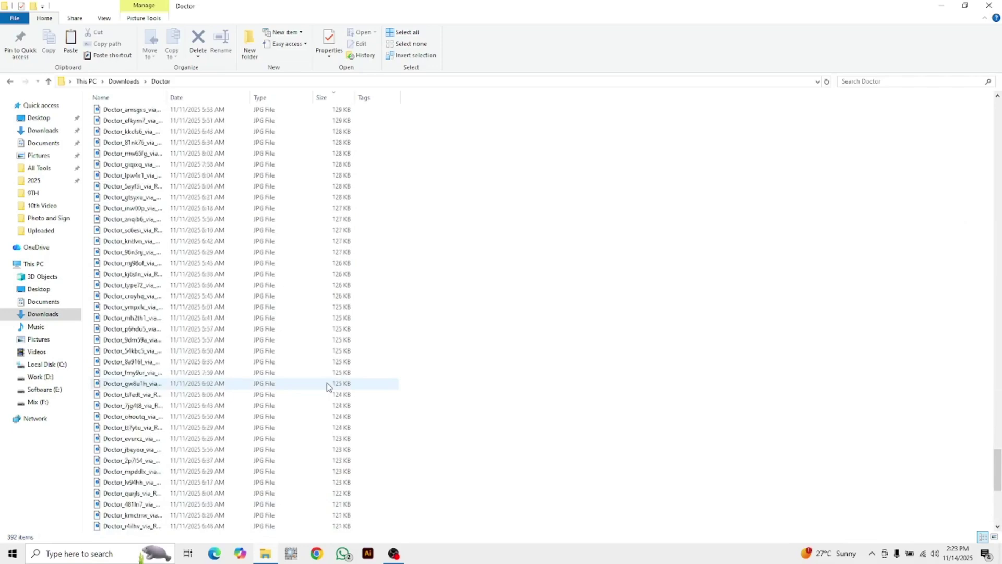
scroll(342, 372, up, 20)
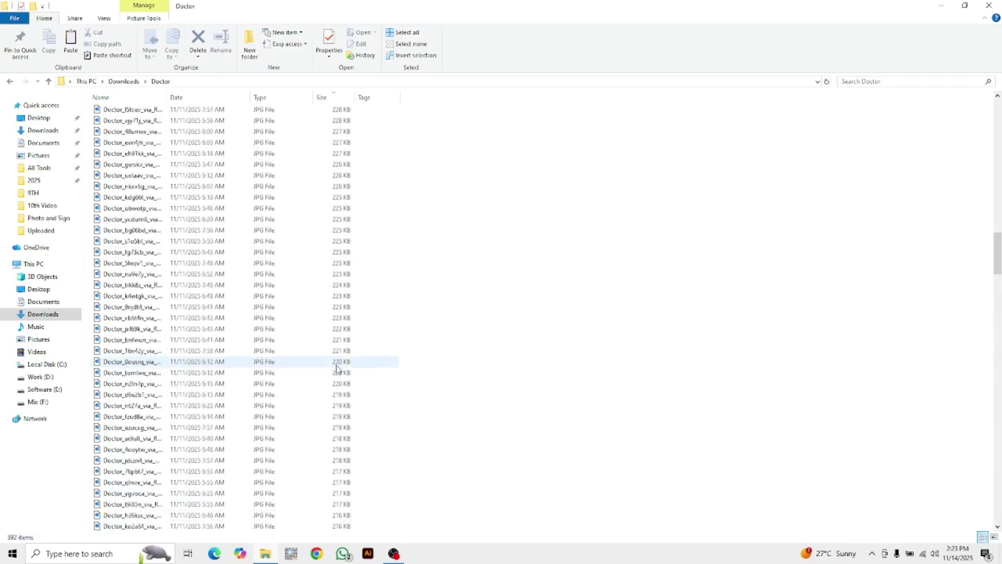
scroll(334, 367, up, 6)
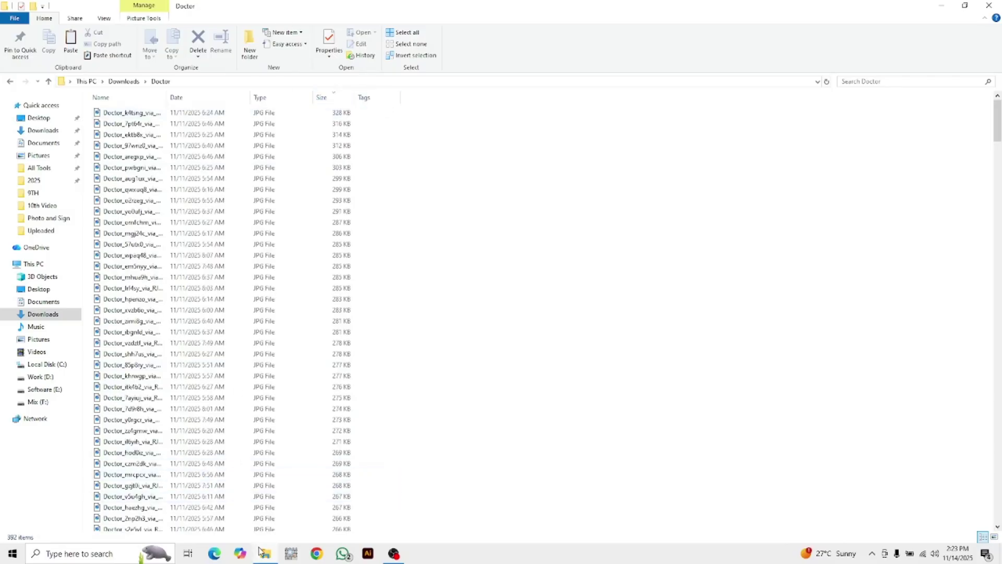
- Copy the "JPG file size Increase" batch file from the Electric folder into the Doctor folder
mouse_move(261, 552)
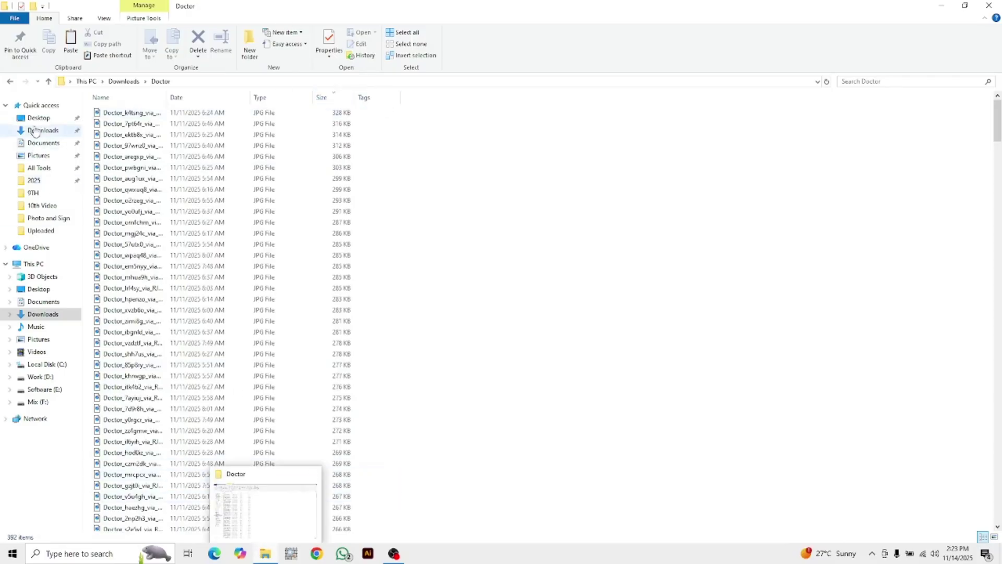
click(12, 81)
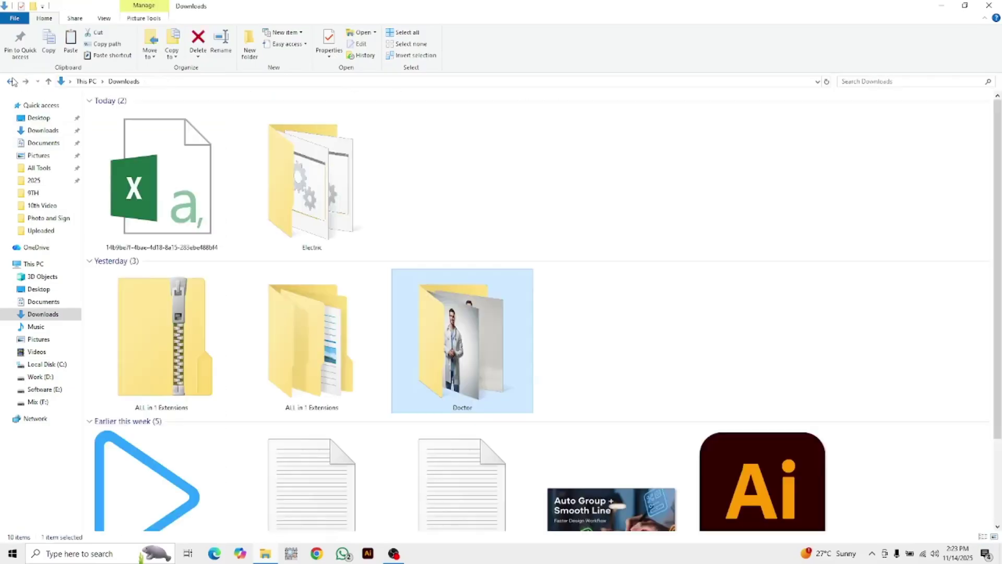
double_click(327, 179)
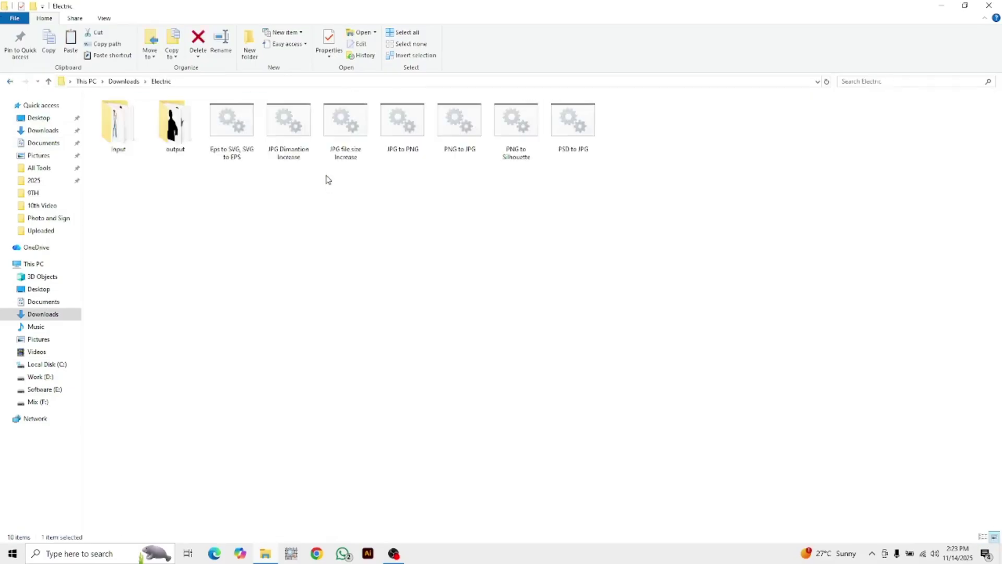
click(348, 131)
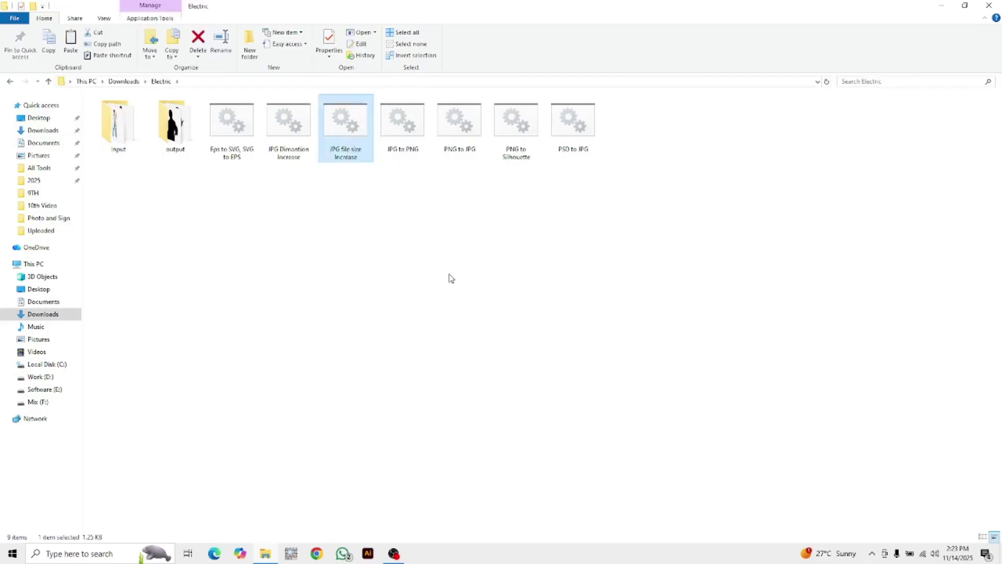
click(46, 81)
double_click(429, 307)
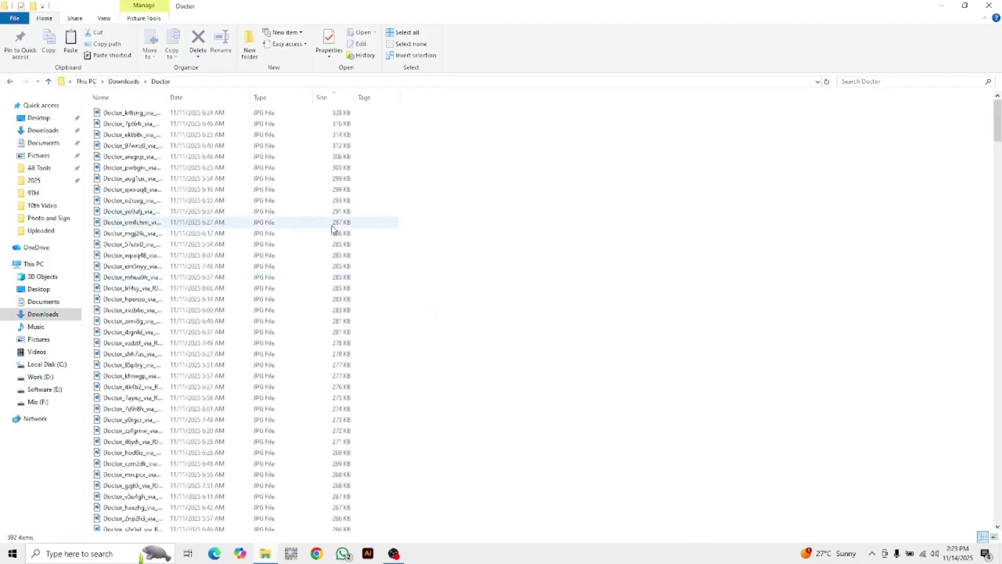
key(ctrl+v)
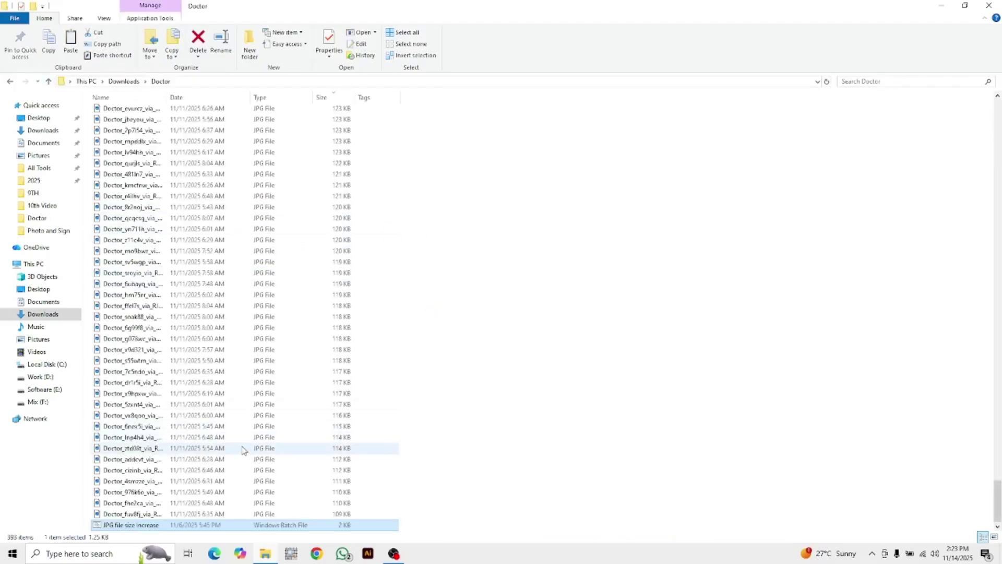
- Run the "JPG file size Increase" batch file in the Doctor folder and enter 1500 KB as the target file size
scroll(192, 467, up, 14)
scroll(194, 455, up, 12)
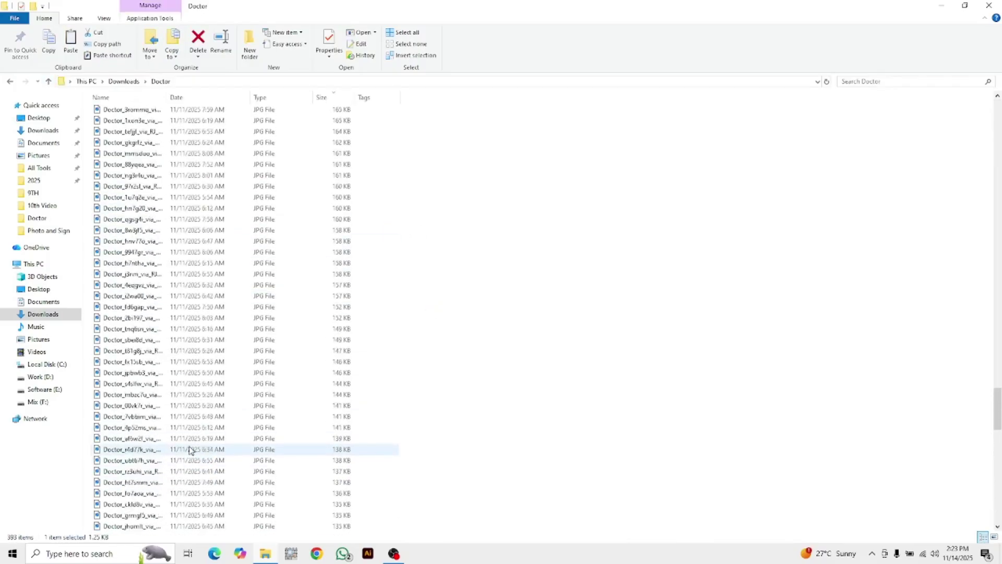
scroll(194, 446, down, 20)
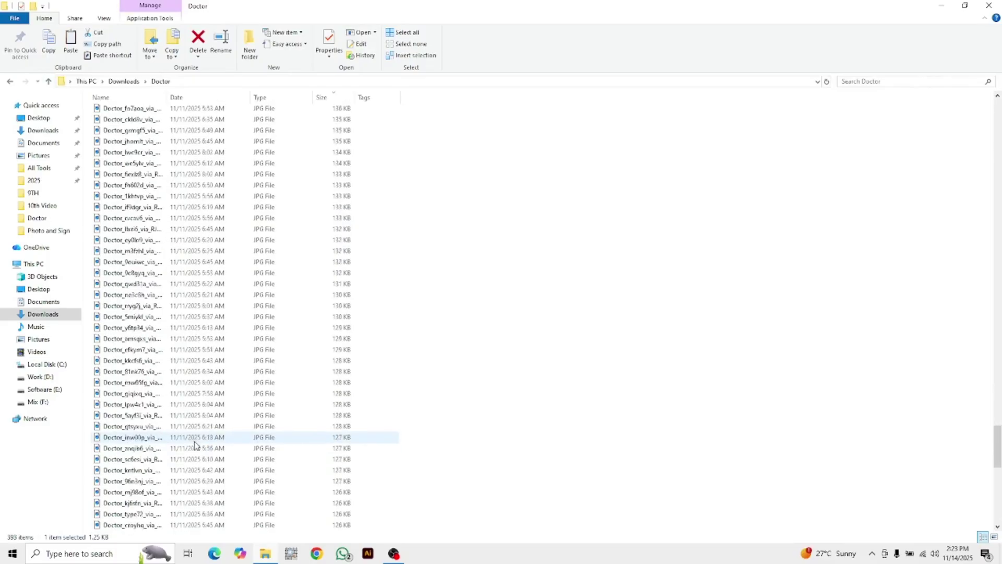
scroll(194, 448, down, 4)
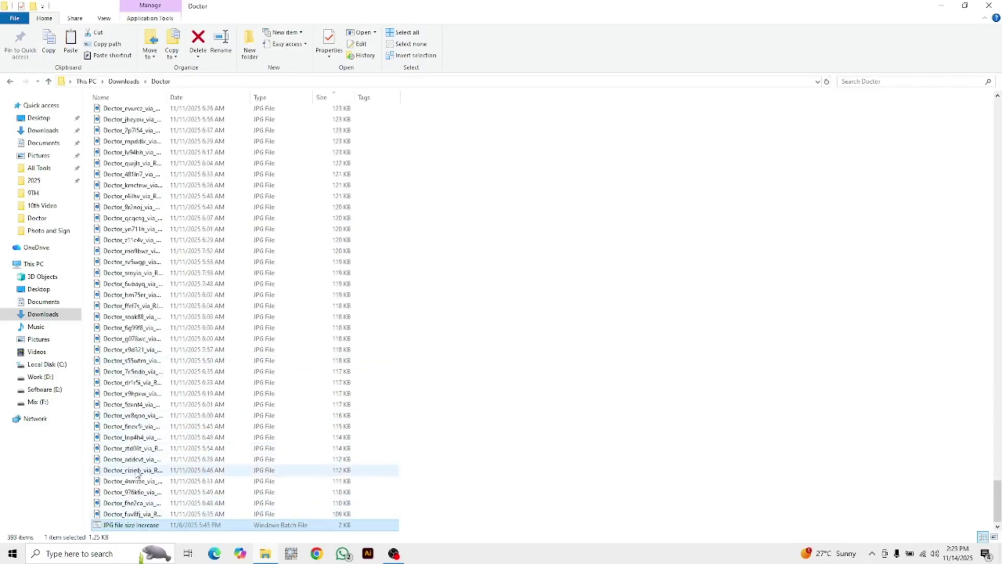
double_click(125, 525)
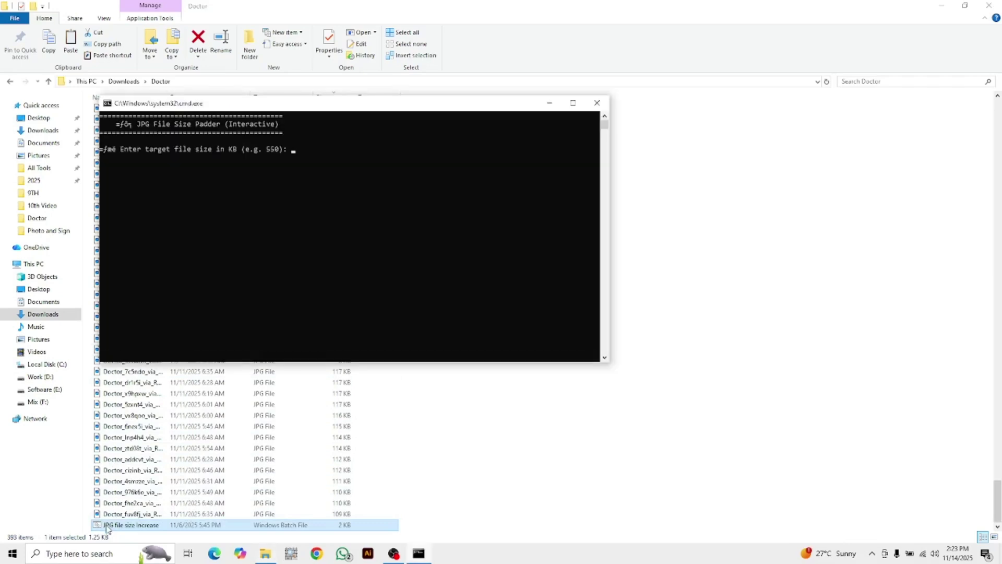
drag(283, 112, 519, 196)
click(562, 233)
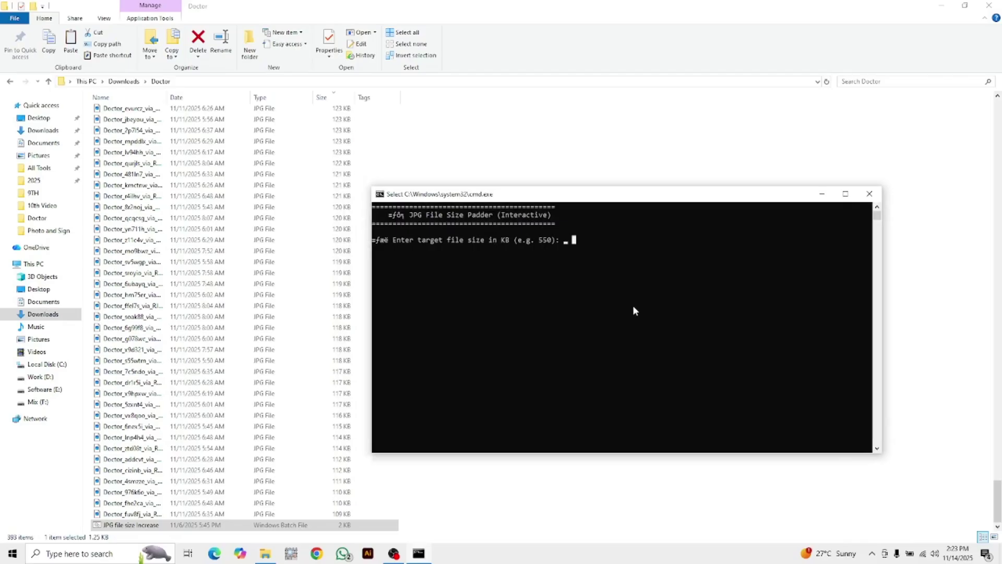
key(Escape)
text(1500)
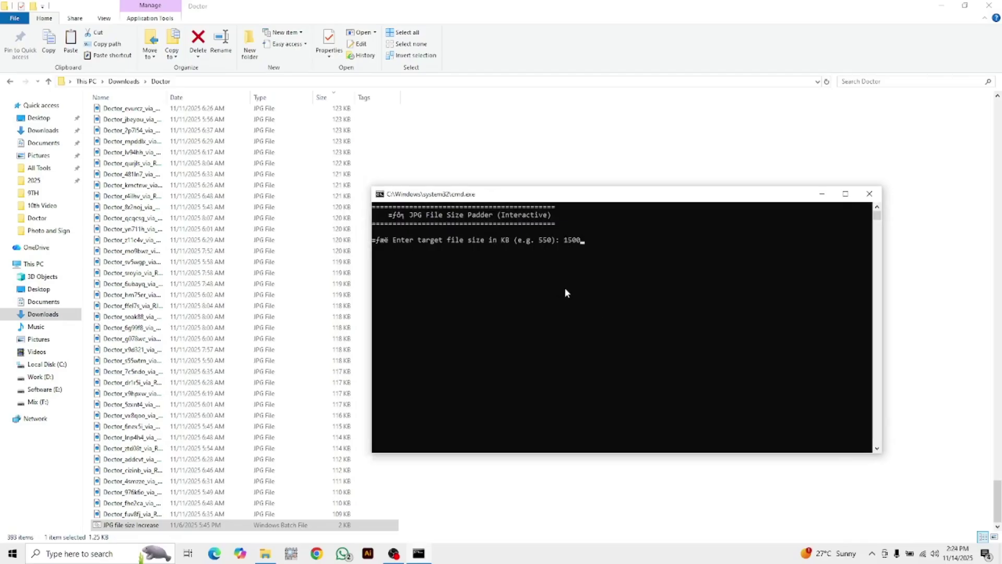
key(Return)
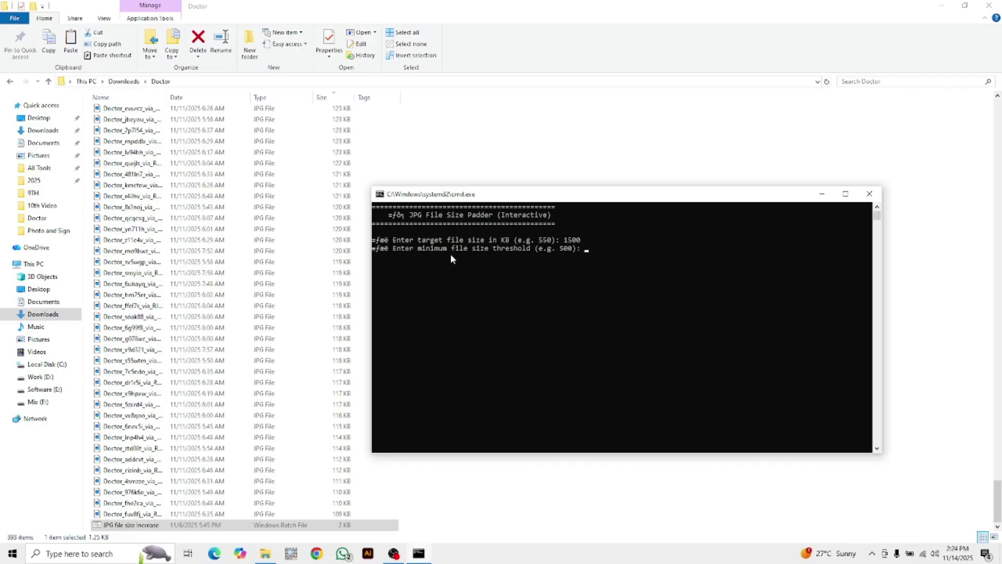
- Enter 500 as the minimum file size threshold, start the size increase and monitor the file sizes in the Doctor folder
drag(555, 205, 618, 190)
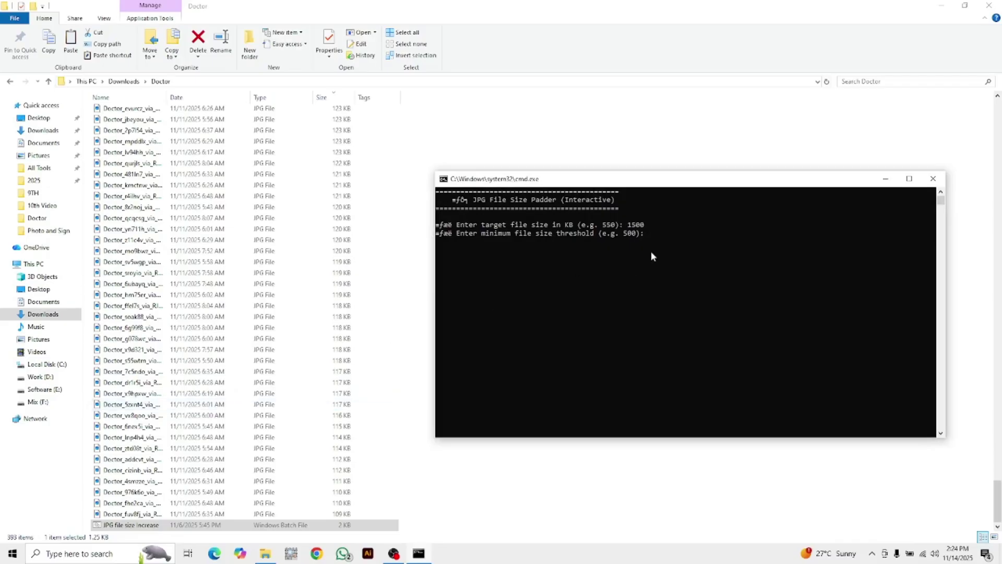
scroll(195, 380, up, 20)
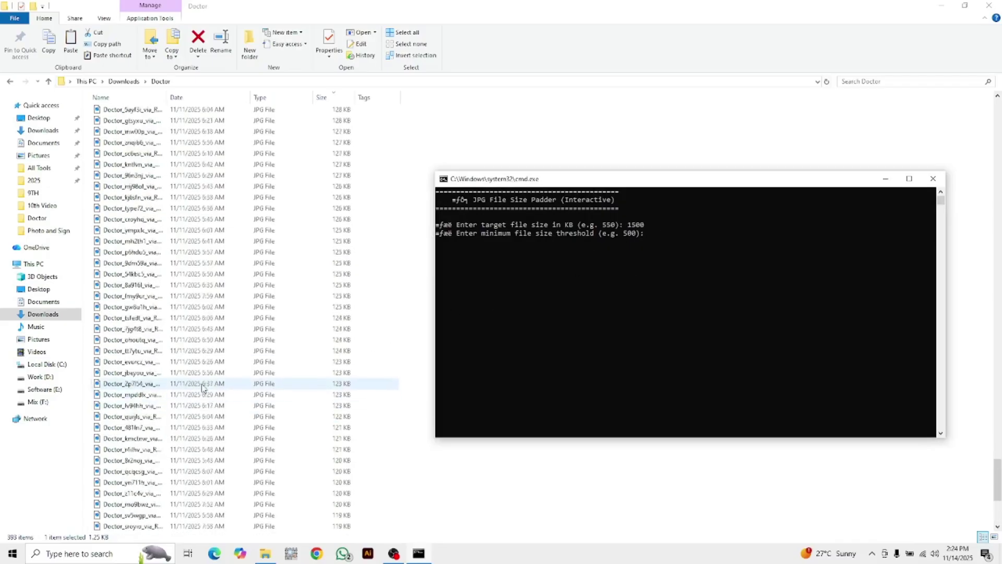
scroll(195, 379, up, 20)
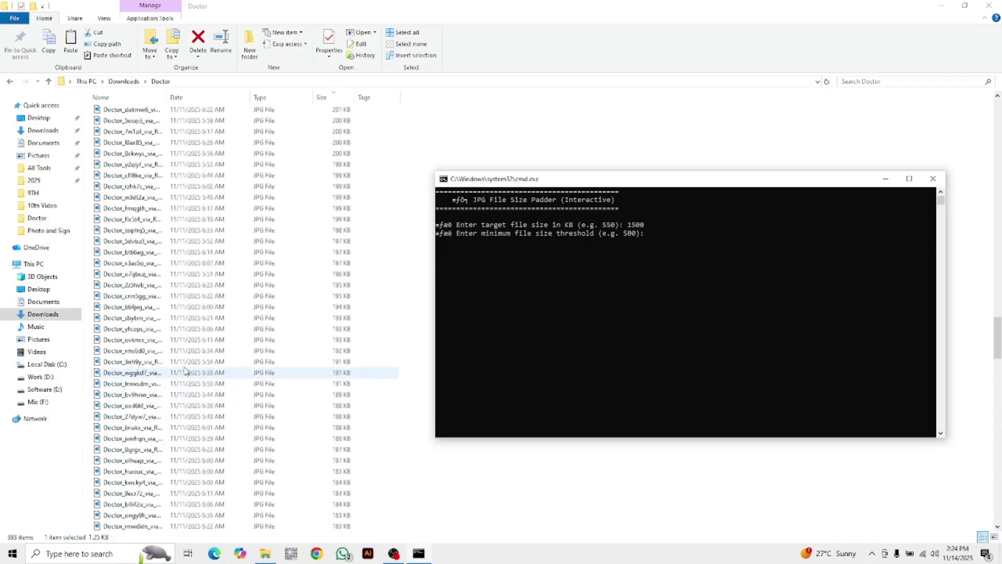
scroll(177, 363, up, 15)
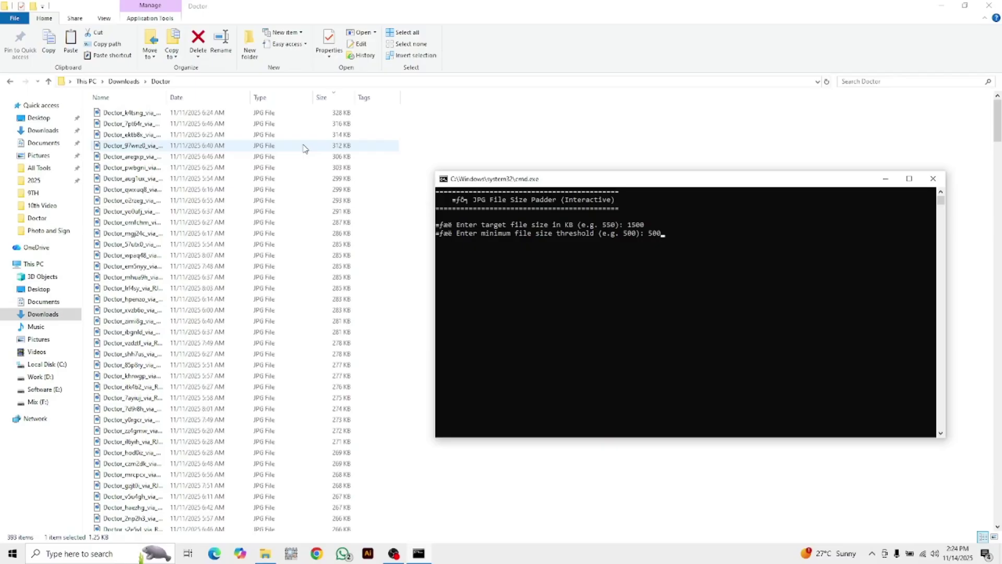
key(Return)
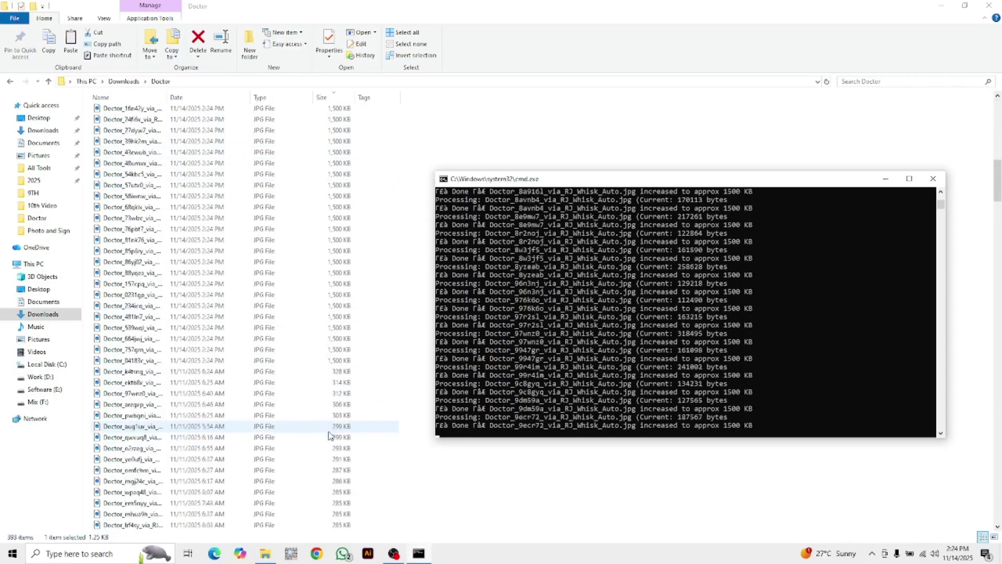
scroll(331, 434, down, 20)
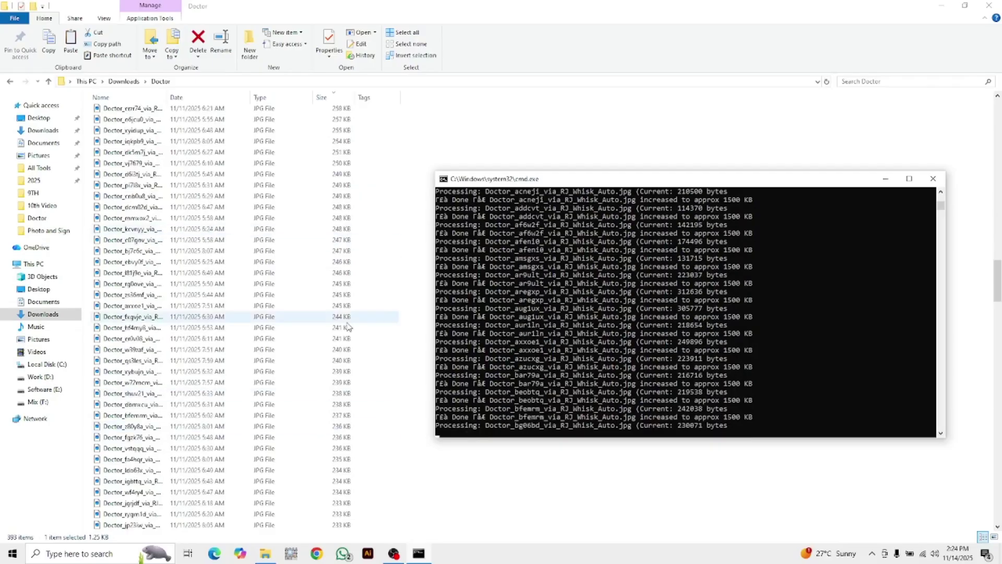